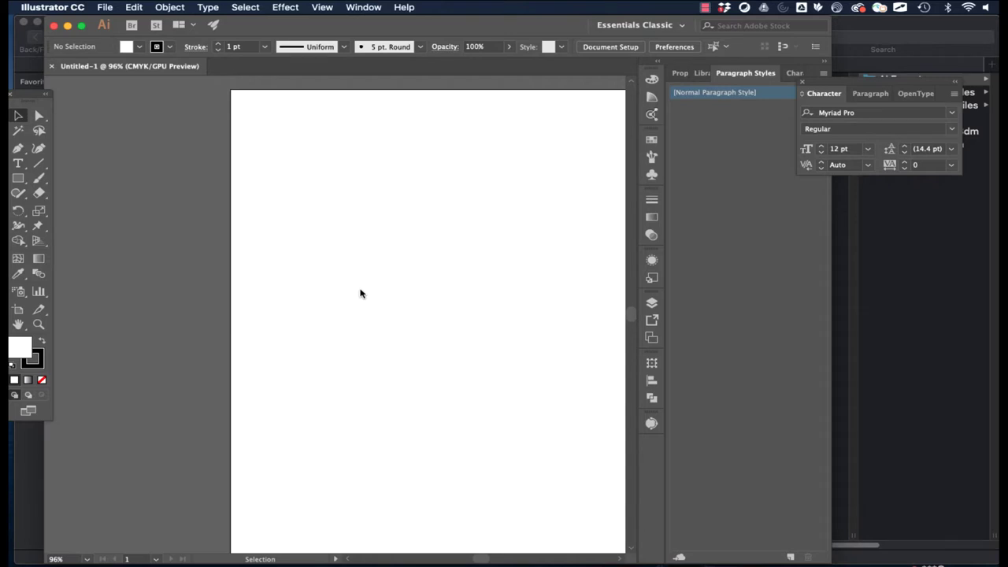
# - Choose the Essentials Classic workspace after briefly toggling the Swatches panel
pyautogui.click(653, 142)
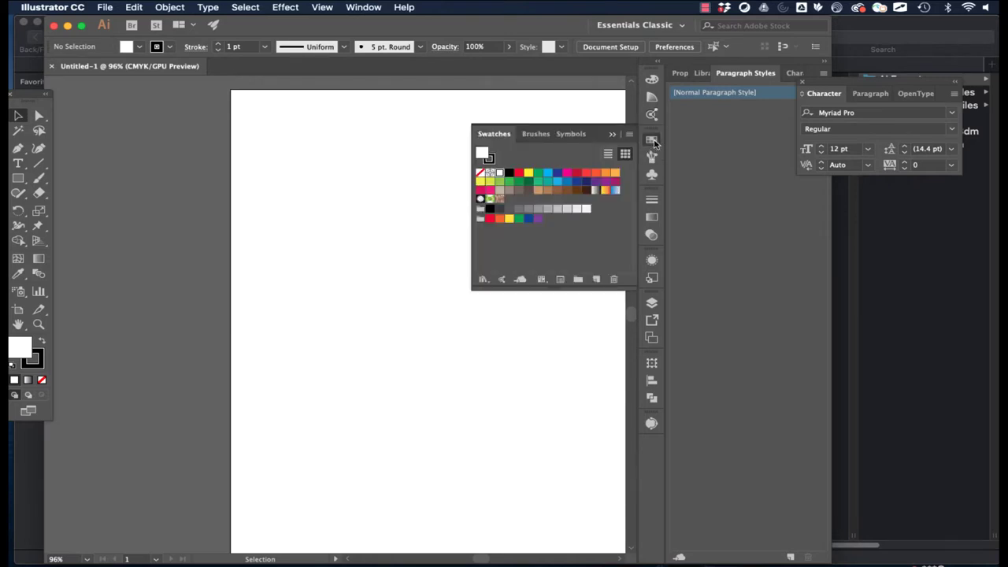
pyautogui.click(653, 142)
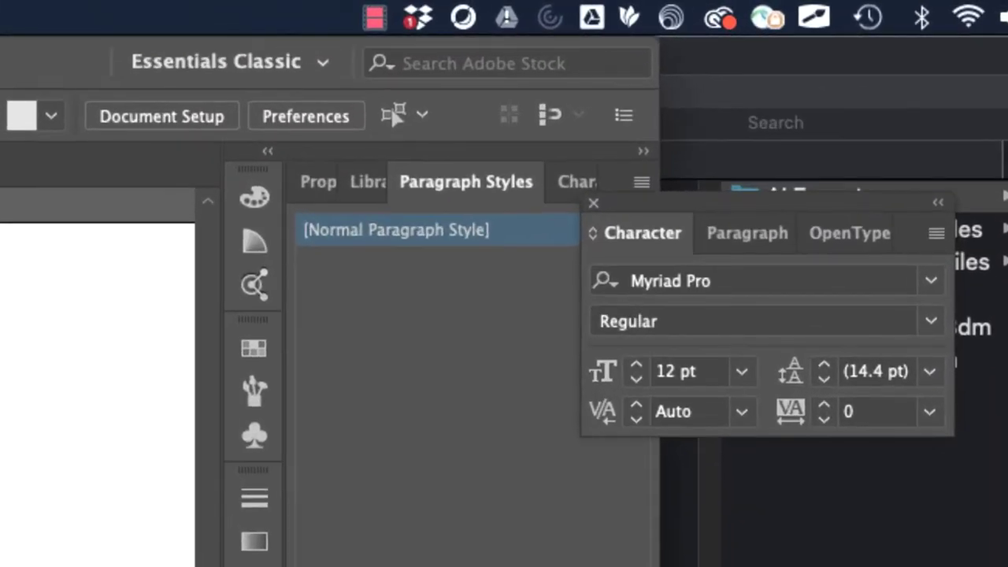
pyautogui.click(238, 48)
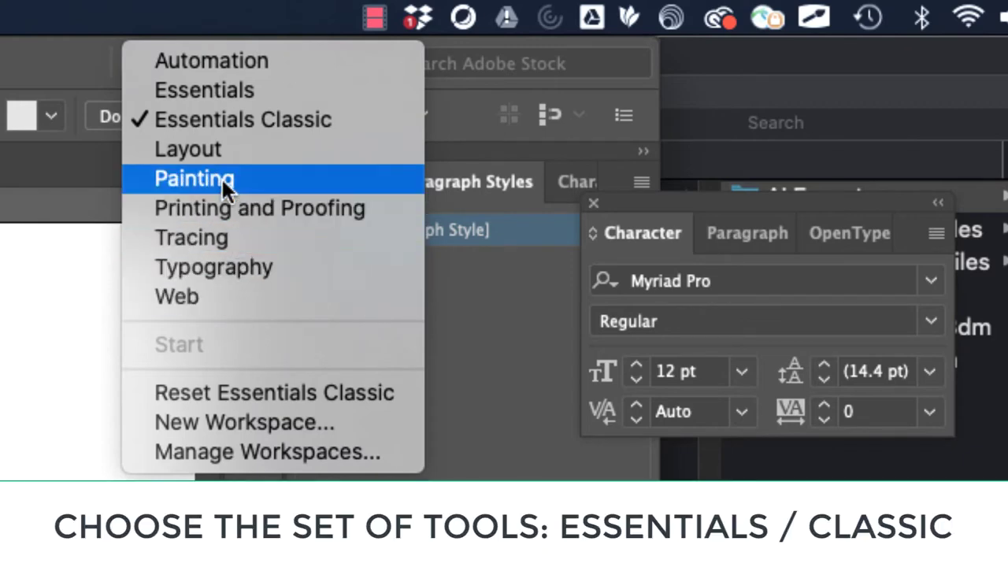
pyautogui.click(216, 122)
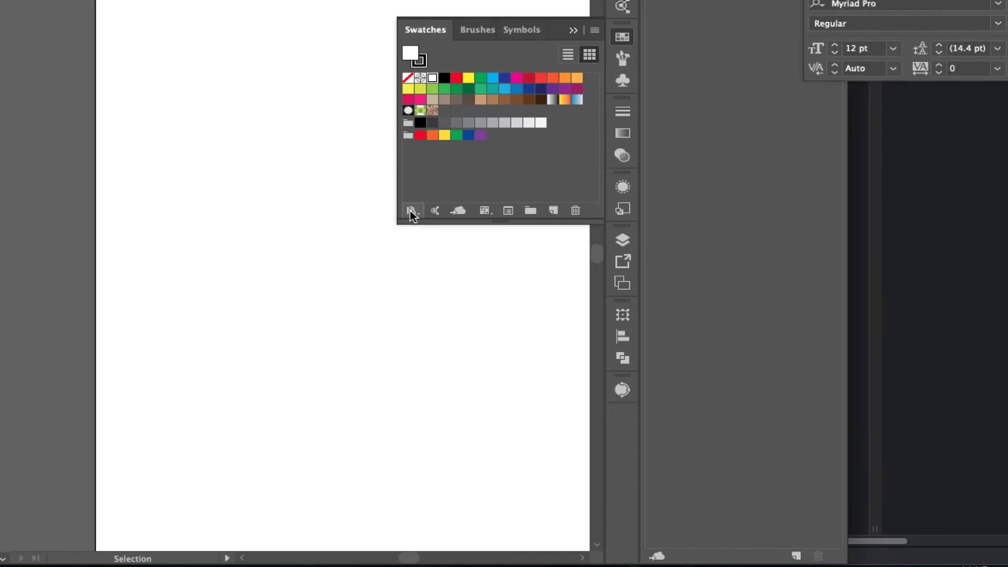
# - Expand the Swatch Libraries menu to the Art History libraries such as Ancient and Baroque
pyautogui.click(410, 211)
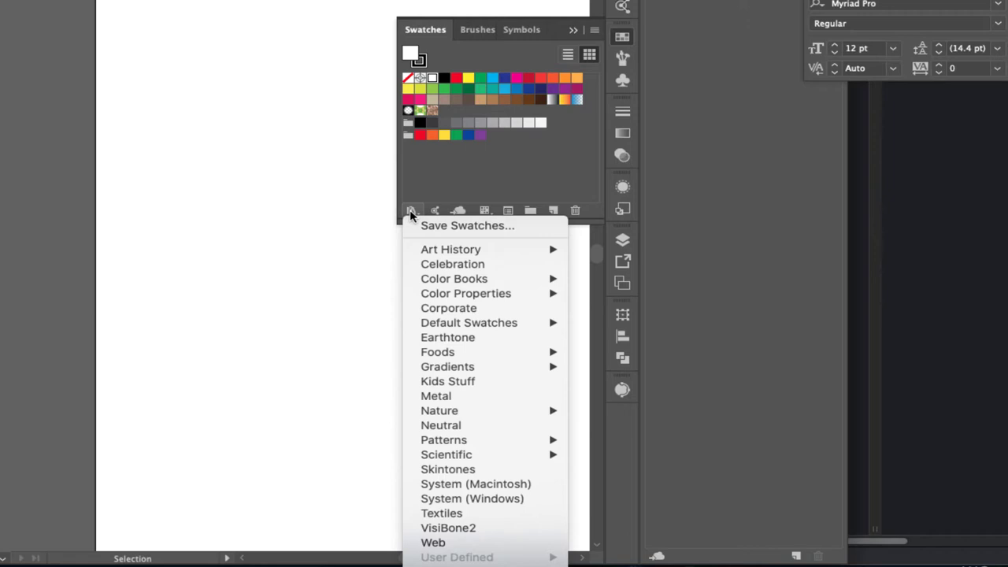
pyautogui.moveTo(435, 251)
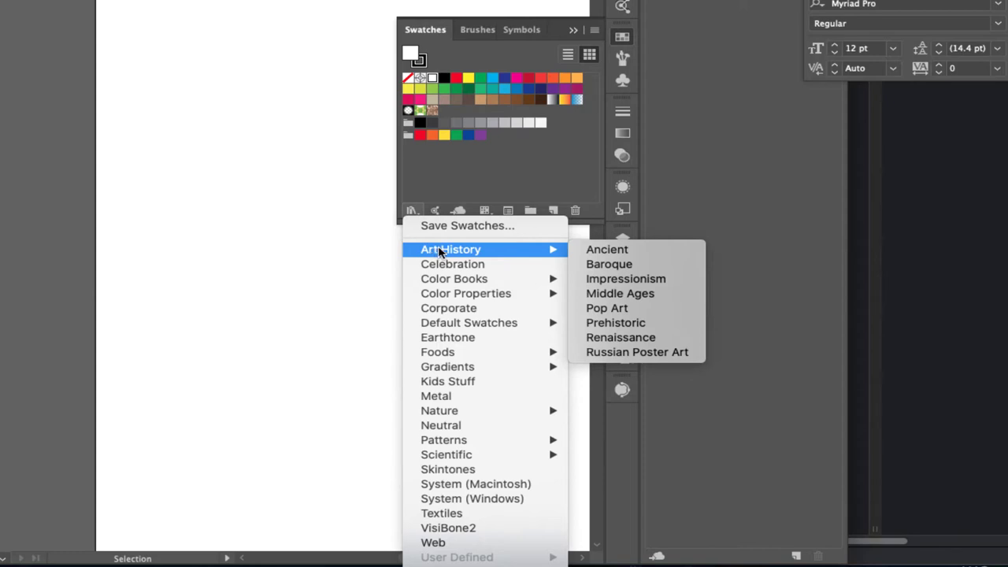
# - Open the Ancient library, enlarge its panel, and add its fourth colour group to Swatches
pyautogui.click(588, 249)
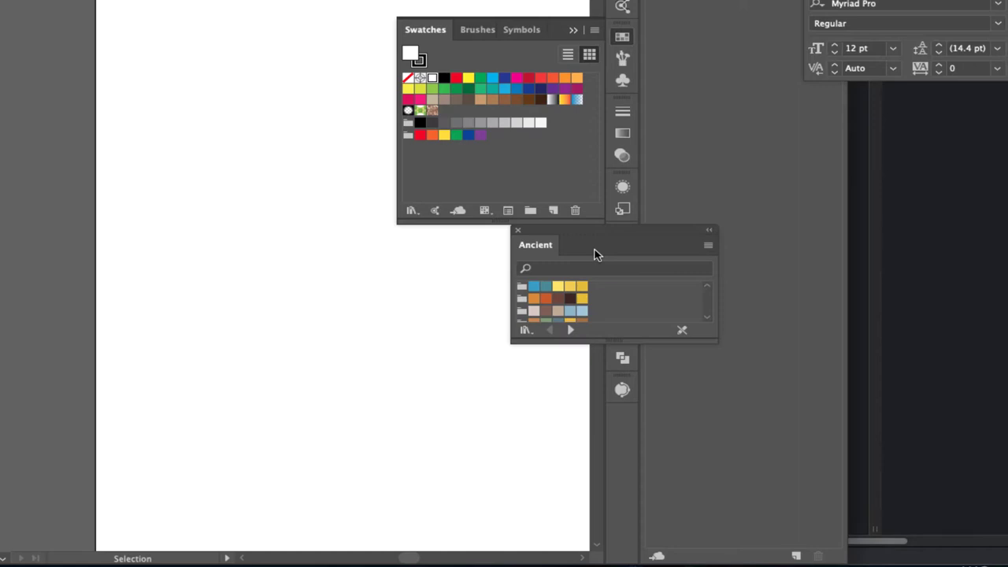
pyautogui.moveTo(706, 333); pyautogui.dragTo(788, 552)
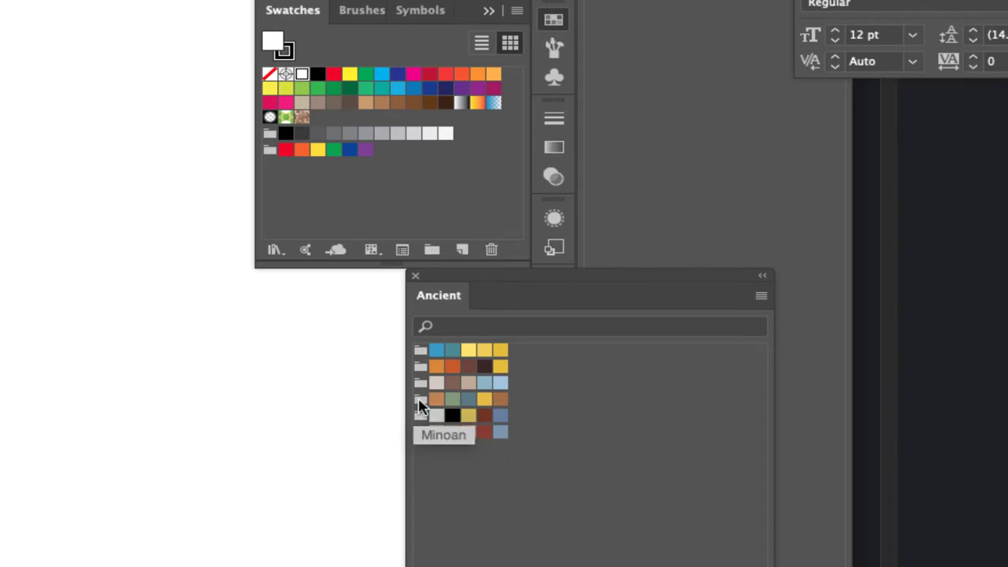
pyautogui.moveTo(419, 399); pyautogui.dragTo(297, 210)
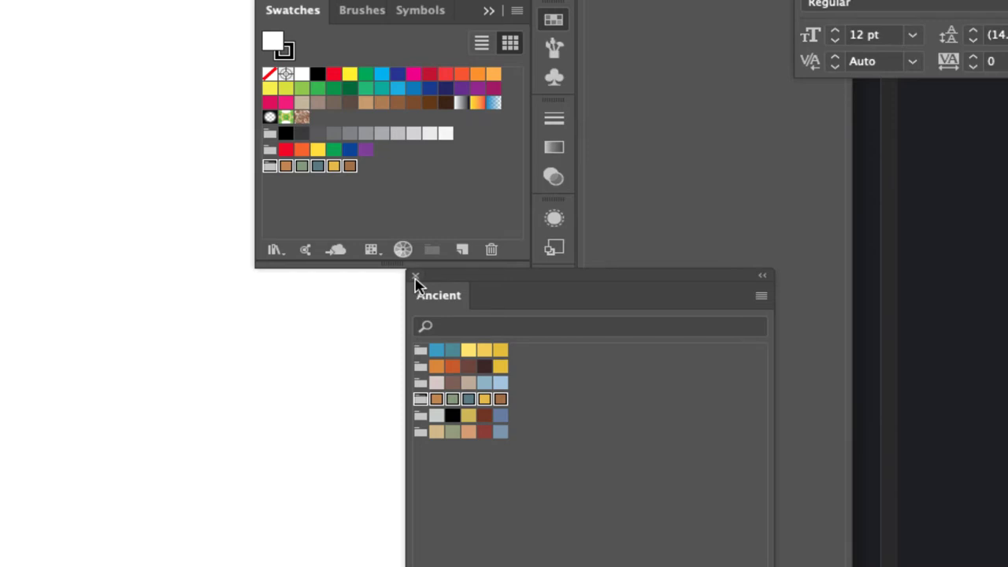
# - Open the Art History Baroque library and add one of its colour groups to Swatches
pyautogui.click(274, 254)
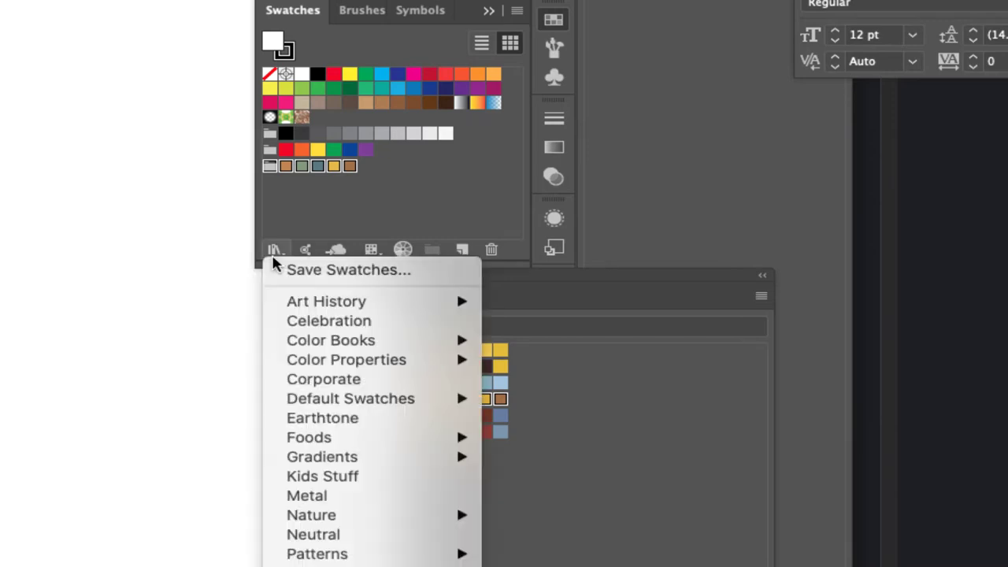
pyautogui.moveTo(288, 303)
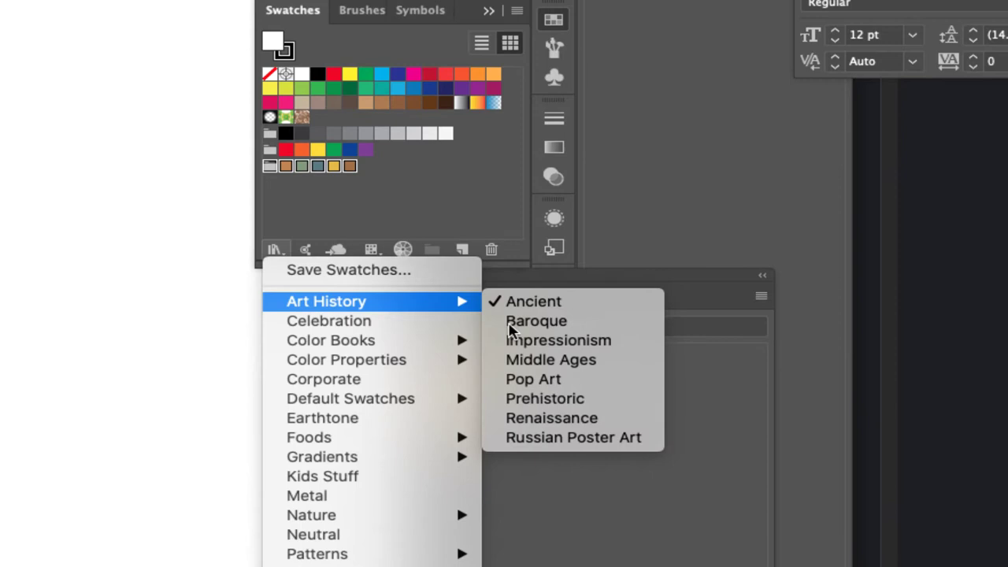
pyautogui.click(509, 325)
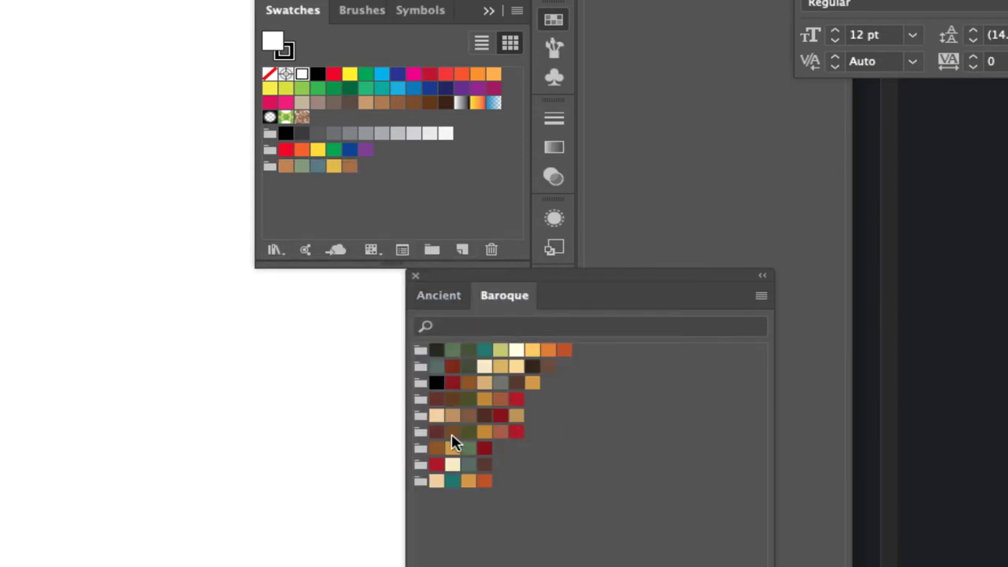
pyautogui.moveTo(420, 432); pyautogui.dragTo(281, 203)
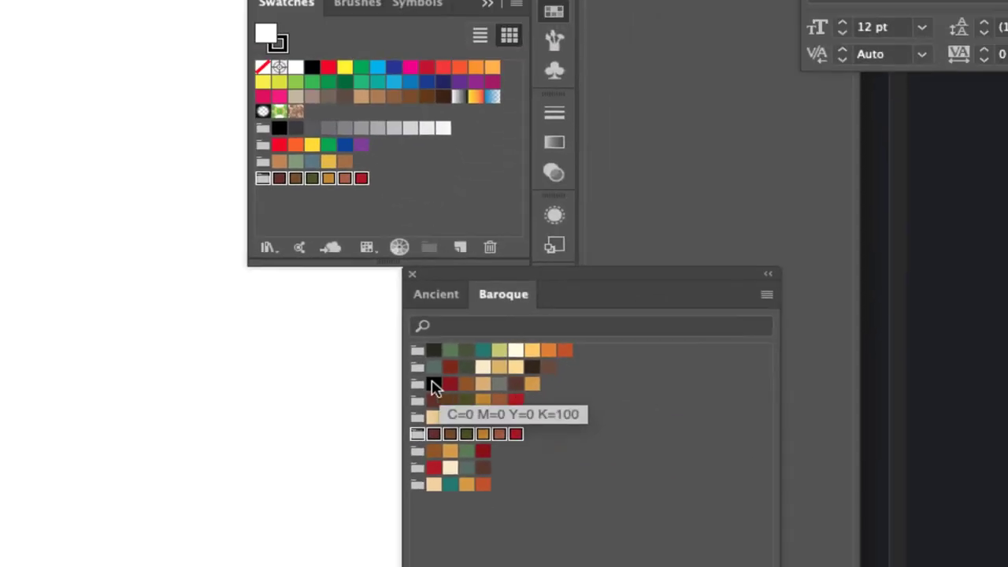
# - Add the third Baroque group, open Impressionism and Middle Ages, and add a Middle Ages group
pyautogui.click(318, 314)
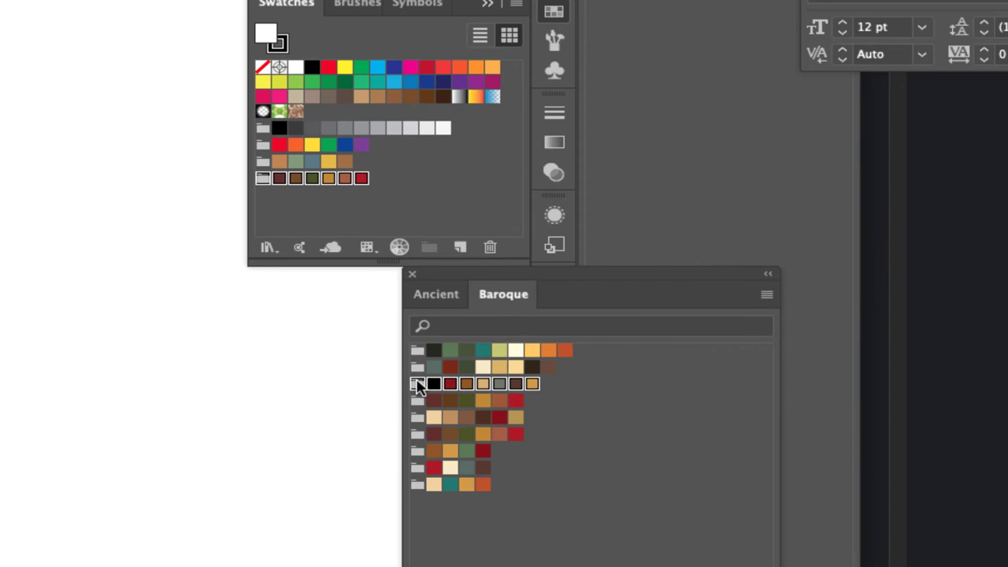
pyautogui.moveTo(418, 383); pyautogui.dragTo(280, 208)
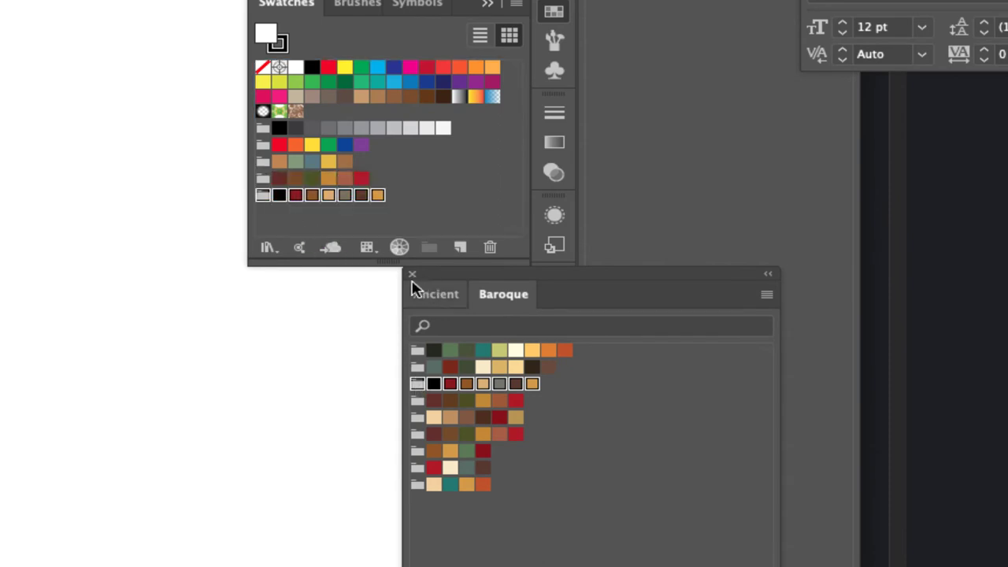
pyautogui.click(268, 247)
pyautogui.moveTo(378, 300)
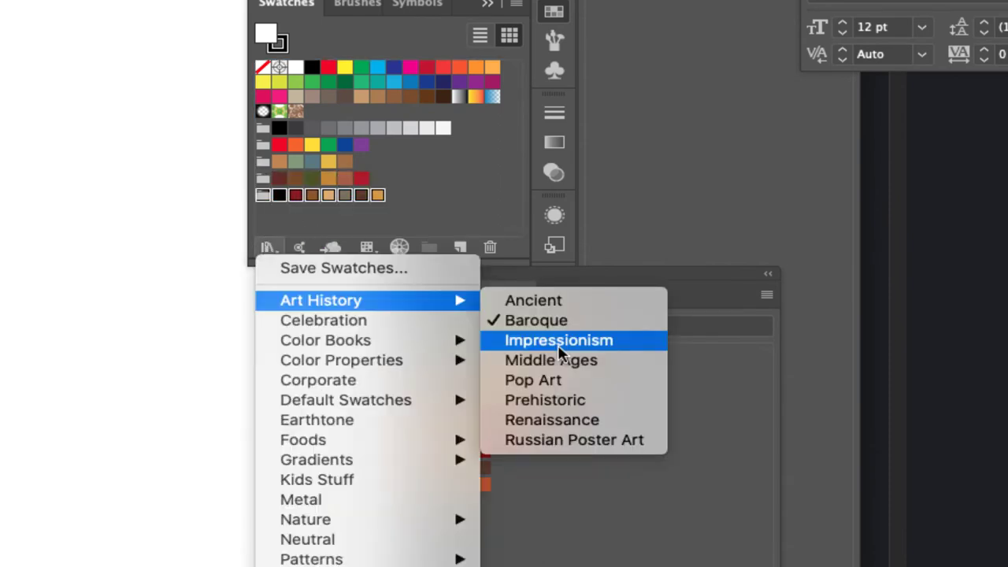
pyautogui.click(558, 349)
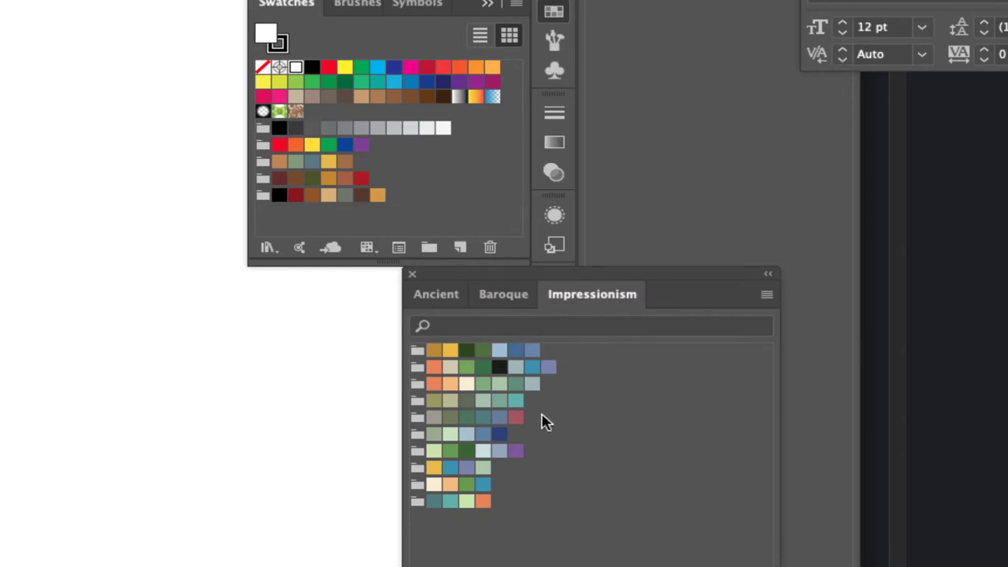
pyautogui.click(268, 247)
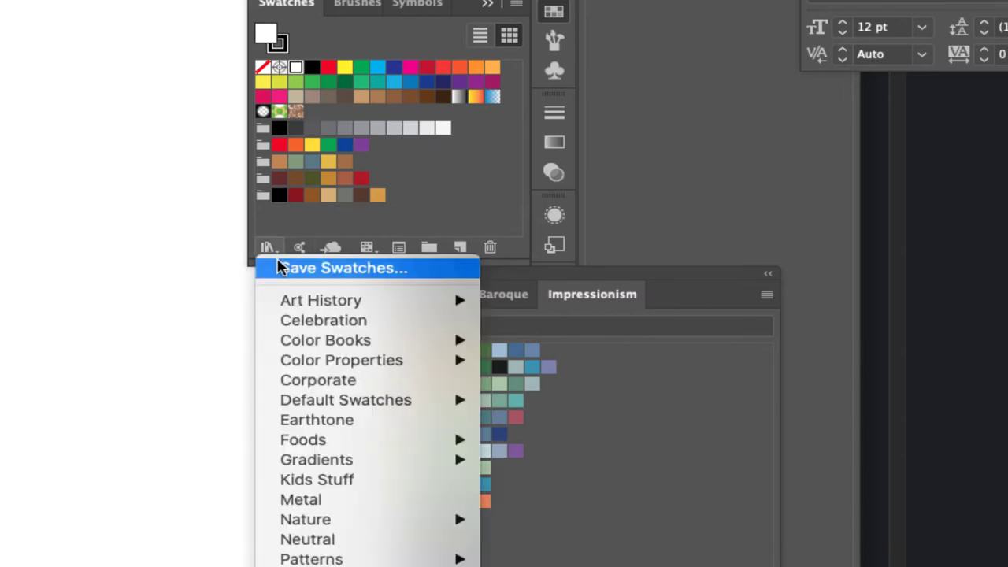
pyautogui.moveTo(326, 309)
pyautogui.click(532, 360)
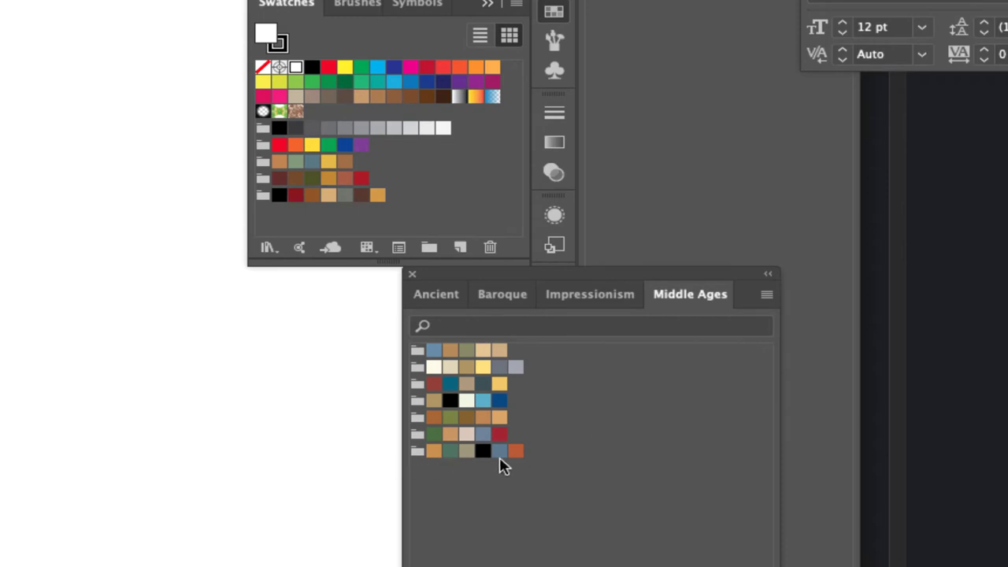
pyautogui.click(416, 384)
# - Open Pop Art, Prehistoric and Renaissance libraries, add the first Renaissance group, then close the panel
pyautogui.click(268, 247)
pyautogui.moveTo(320, 300)
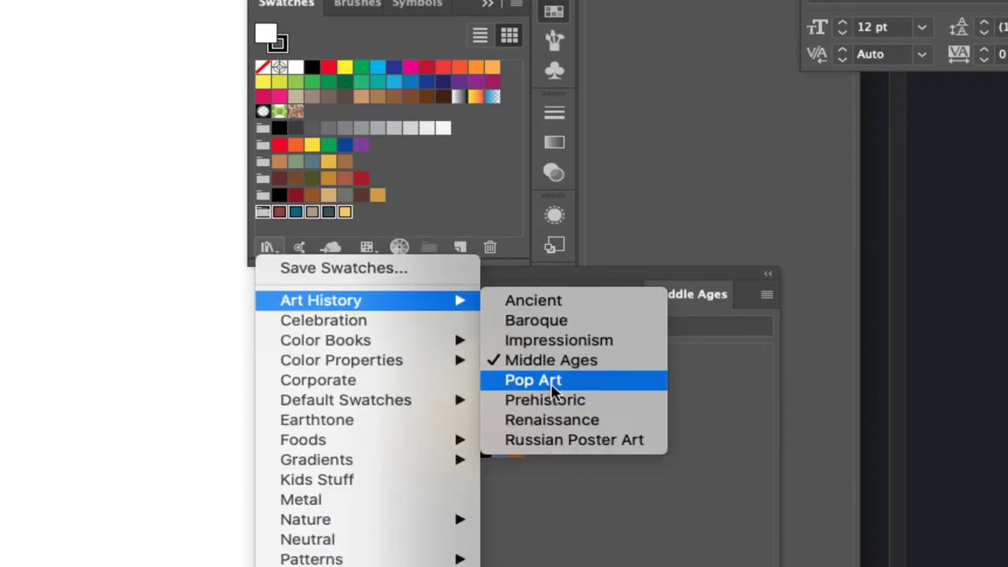
pyautogui.click(551, 383)
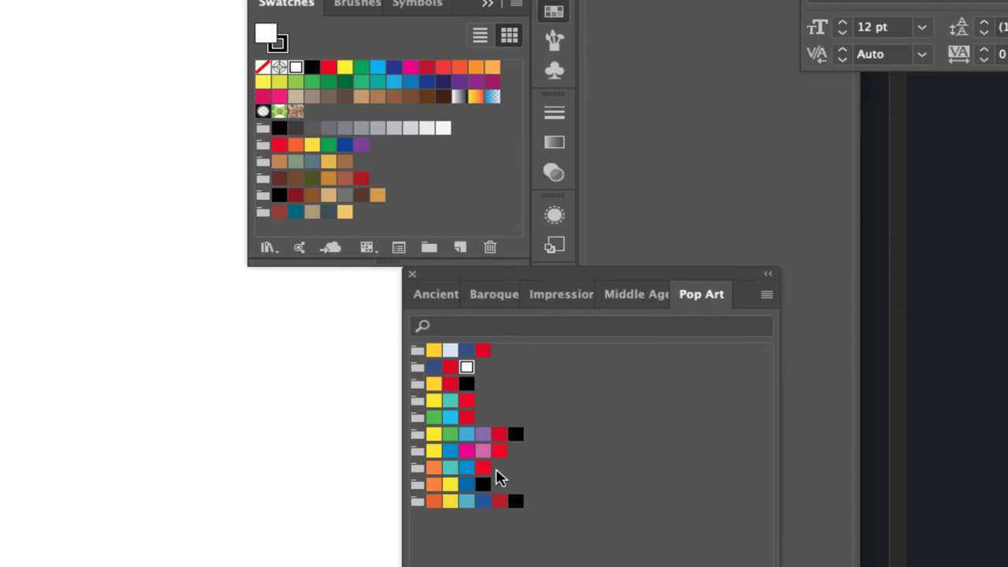
pyautogui.click(278, 248)
pyautogui.moveTo(318, 301)
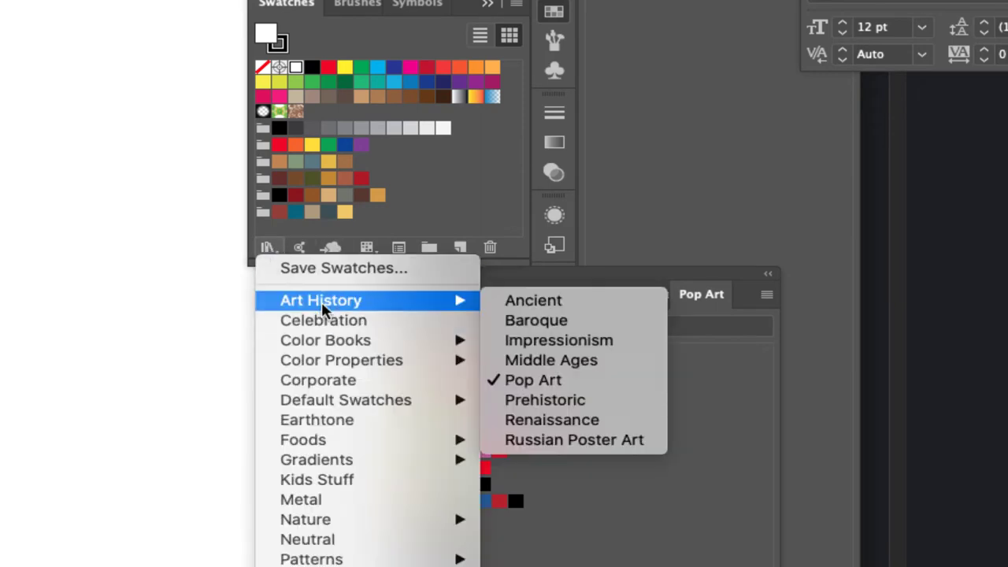
pyautogui.click(536, 410)
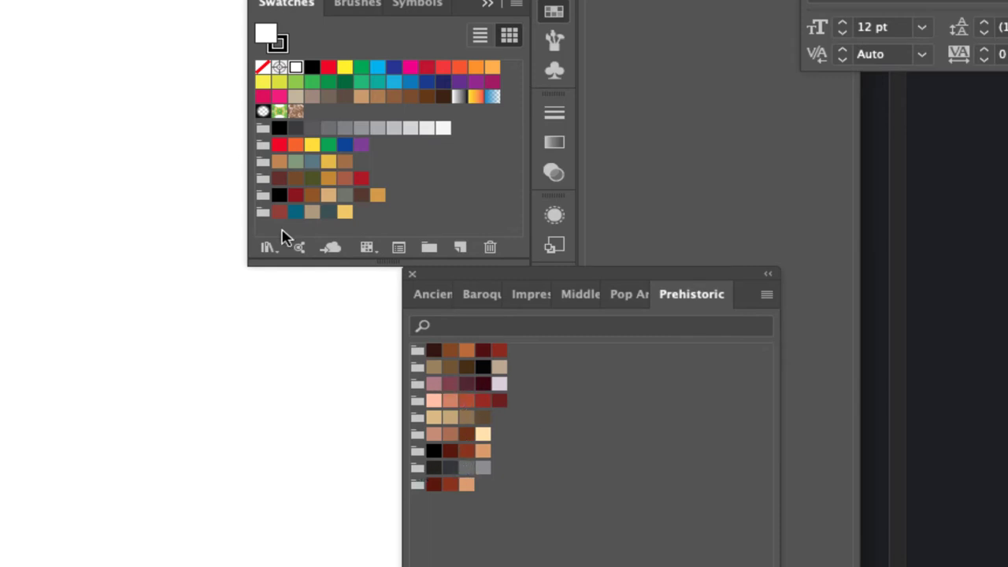
pyautogui.click(267, 248)
pyautogui.moveTo(319, 300)
pyautogui.click(530, 419)
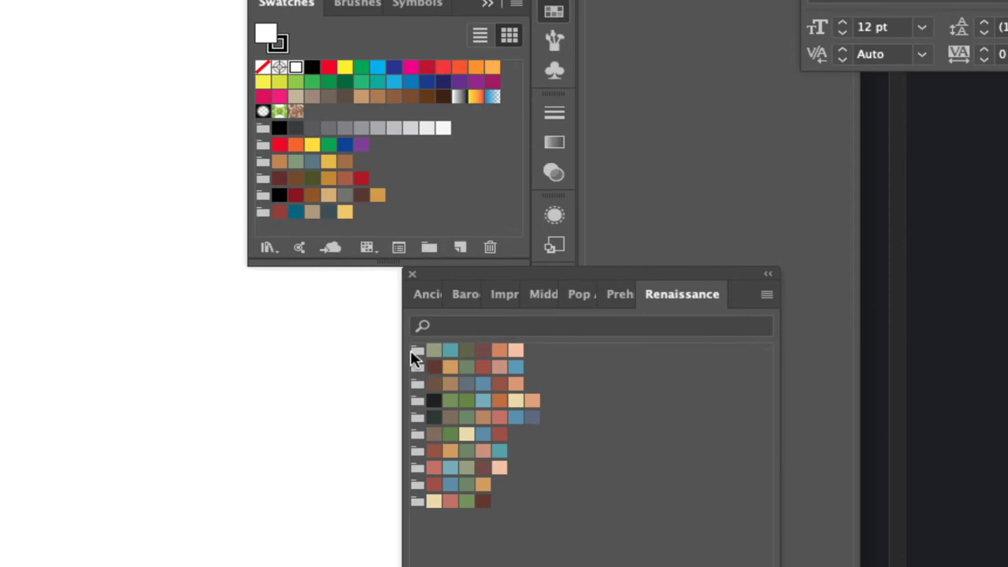
pyautogui.moveTo(415, 358); pyautogui.dragTo(276, 229)
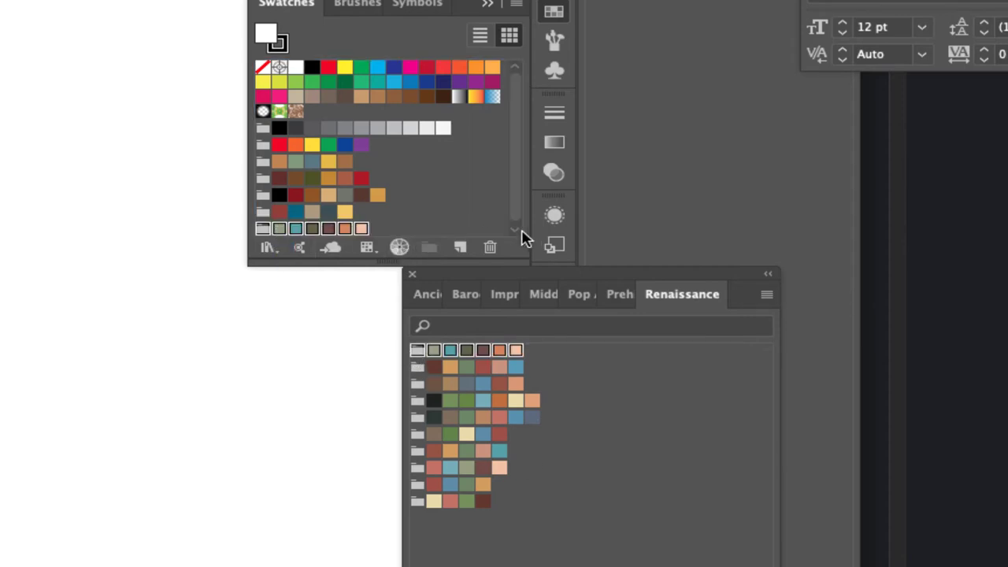
pyautogui.click(411, 274)
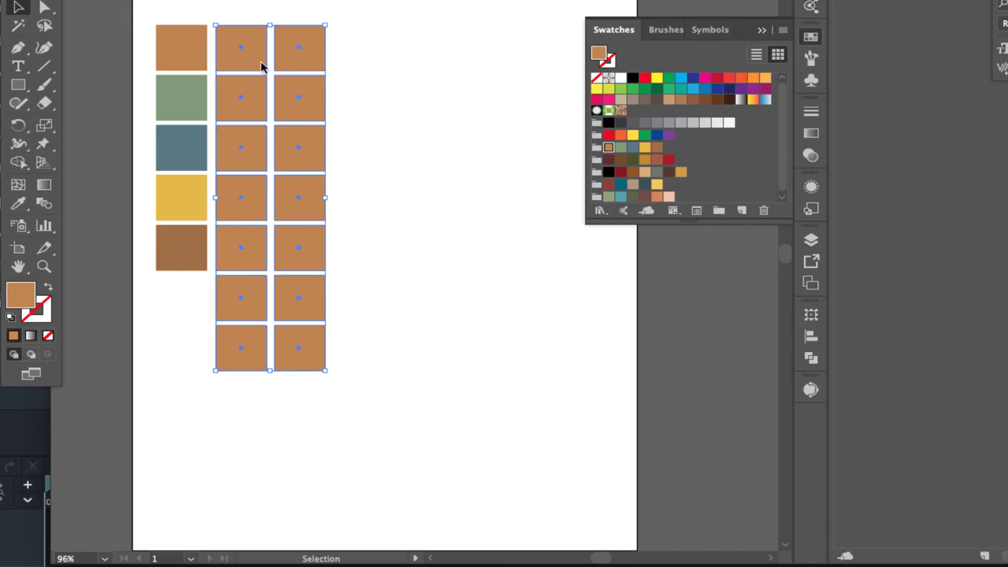
# - Duplicate the two brown square columns to the right, giving four tan columns
pyautogui.click(378, 394)
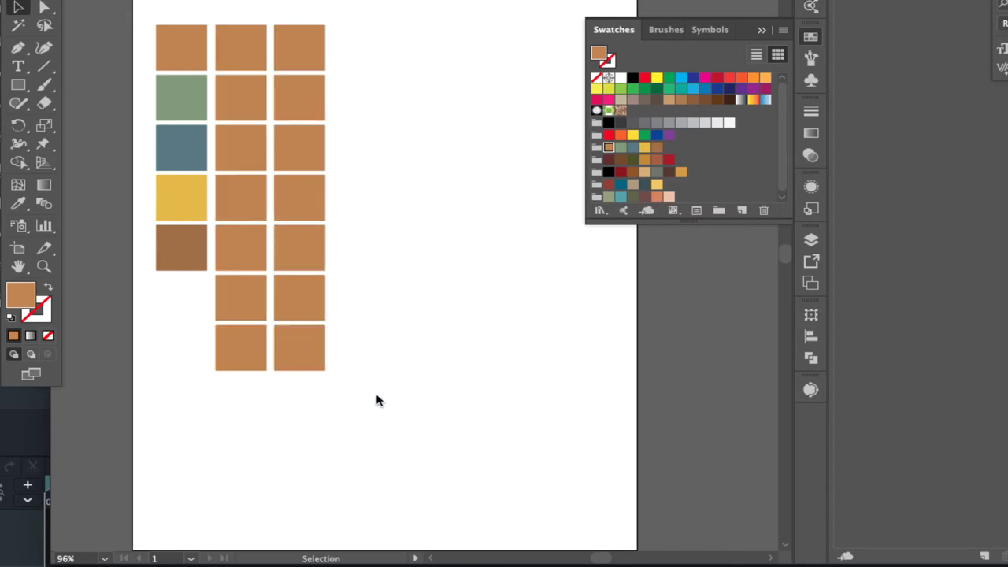
pyautogui.moveTo(373, 398); pyautogui.dragTo(212, 2)
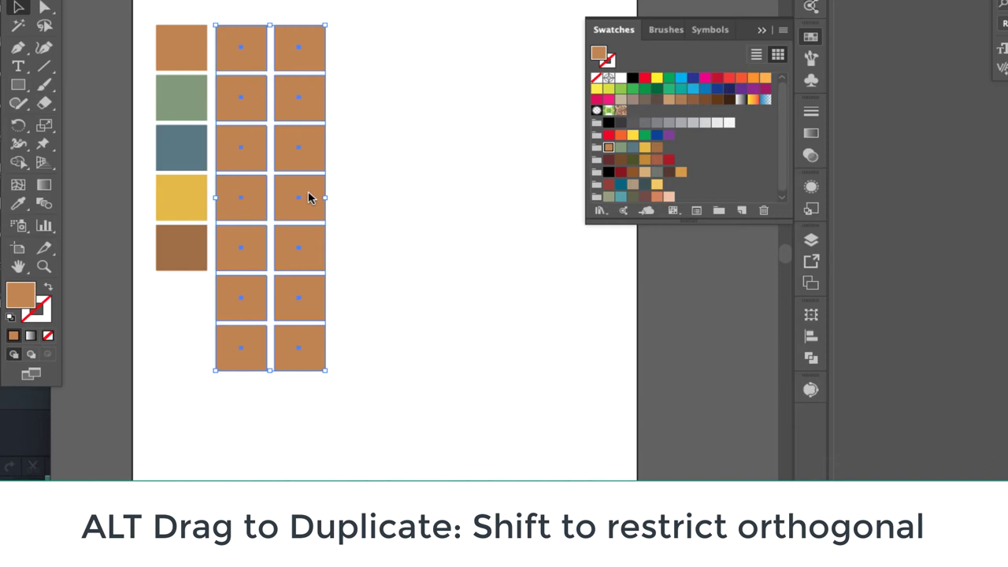
pyautogui.moveTo(308, 197); pyautogui.dragTo(426, 196)
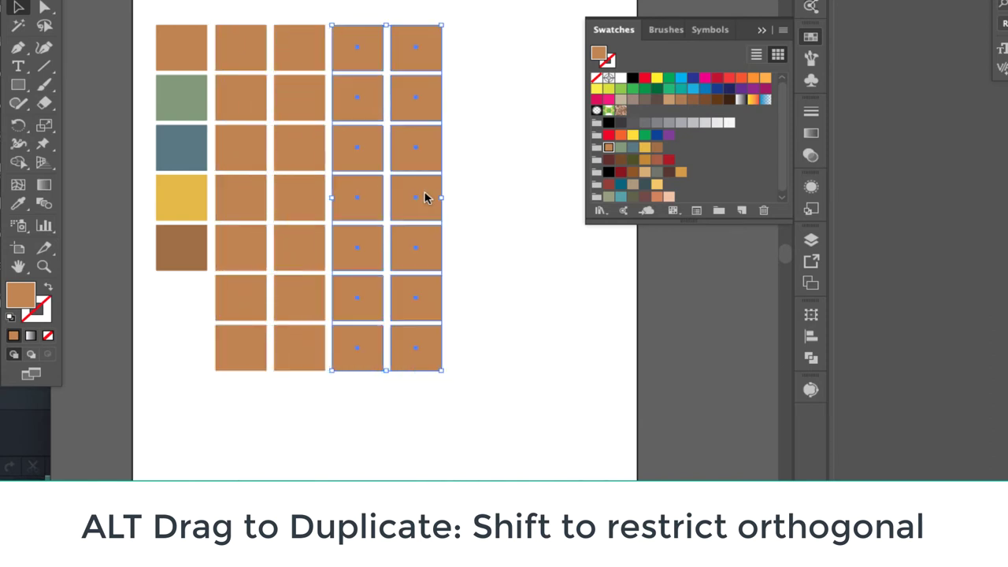
pyautogui.click(490, 306)
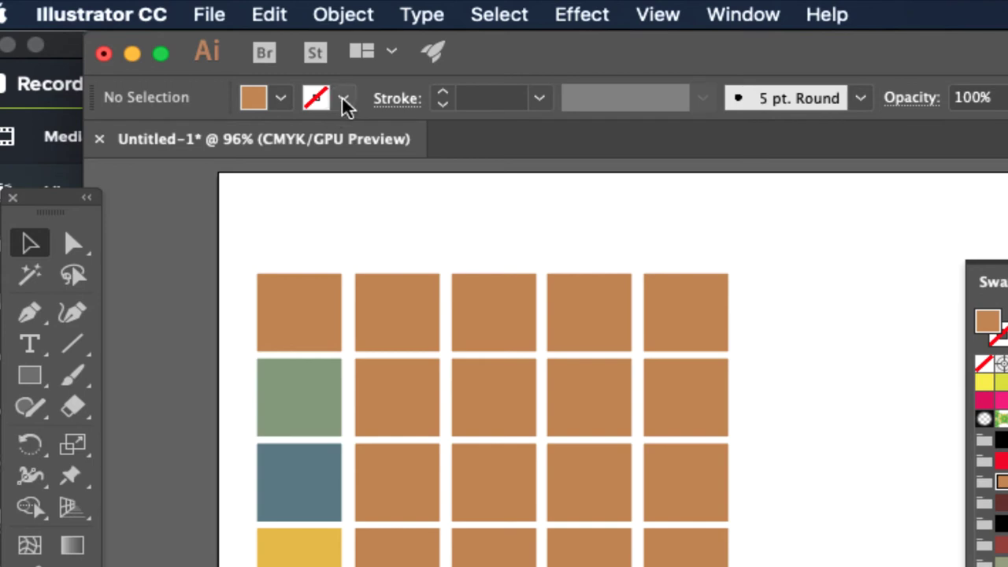
pyautogui.click(317, 96)
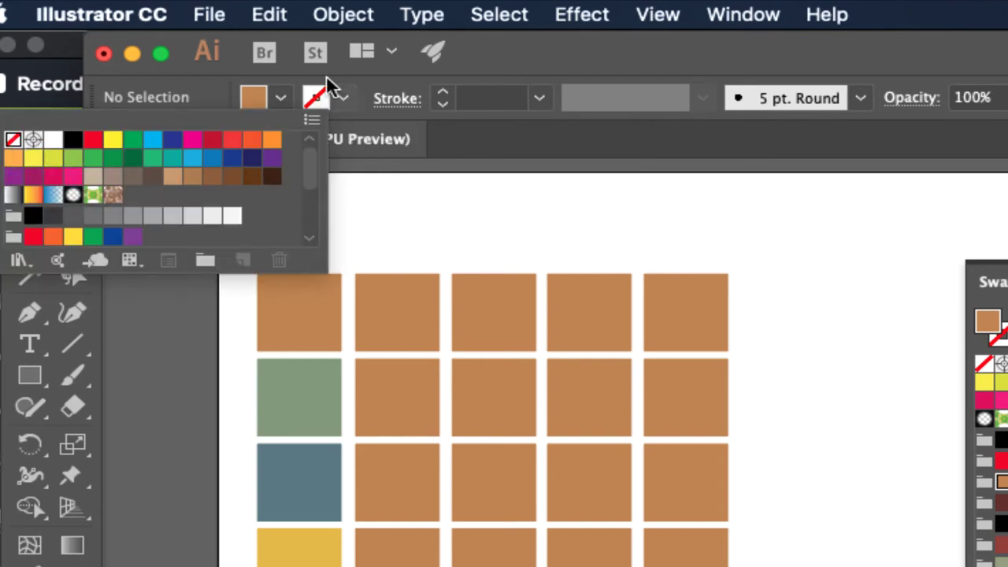
# - Fill three orange squares with dark maroon, dark brown and olive green swatches
pyautogui.click(422, 226)
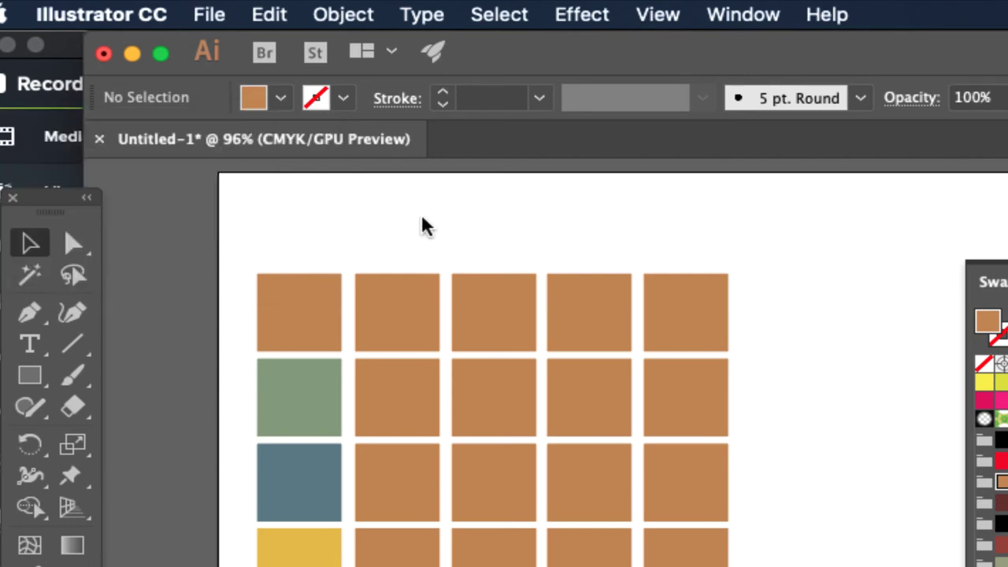
pyautogui.click(389, 324)
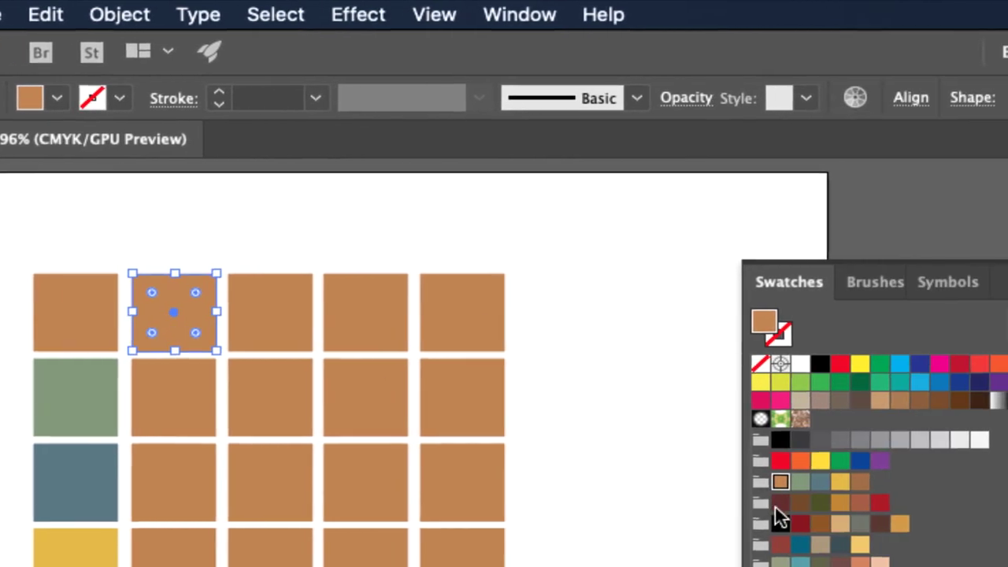
pyautogui.click(780, 504)
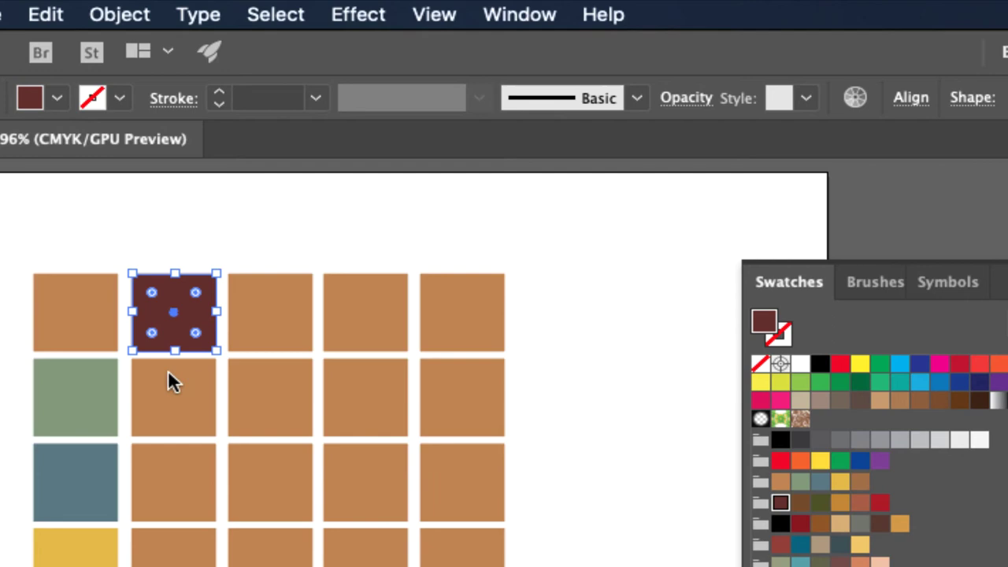
pyautogui.click(159, 389)
pyautogui.click(798, 502)
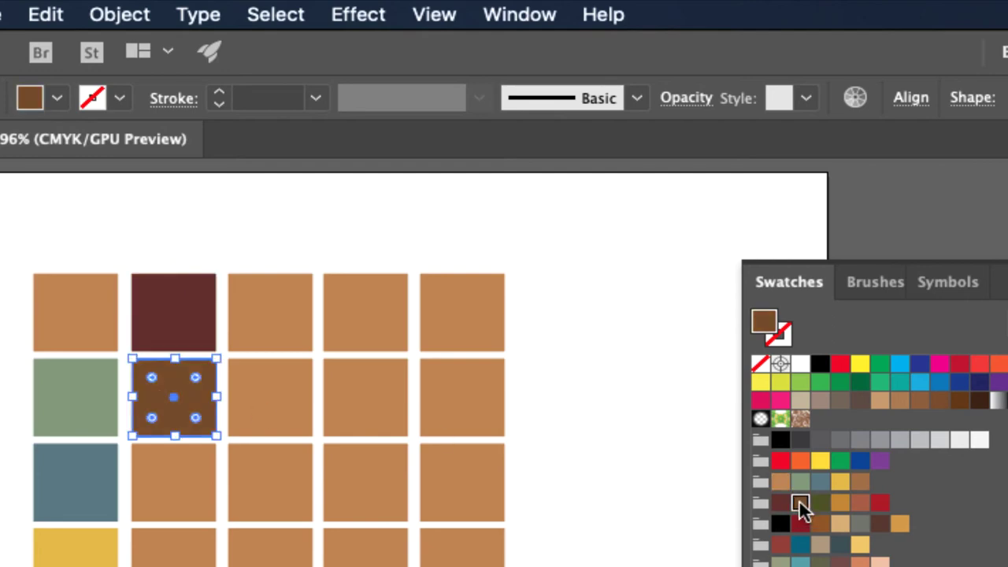
pyautogui.click(189, 481)
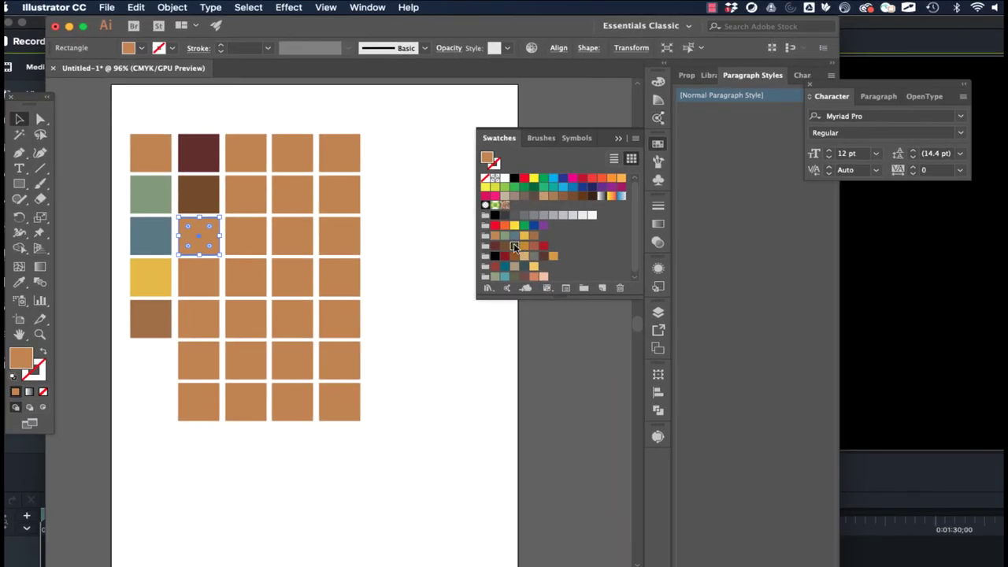
pyautogui.click(515, 246)
# - Fill the next squares down the column with darker orange, reddish brown and red
pyautogui.click(199, 276)
pyautogui.click(524, 249)
pyautogui.click(201, 326)
pyautogui.click(536, 248)
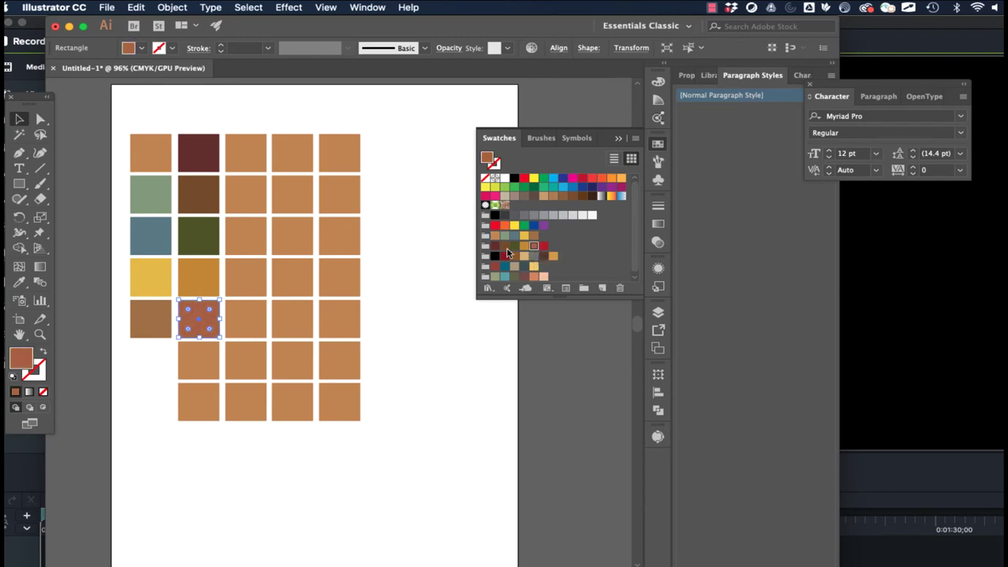
pyautogui.click(198, 362)
pyautogui.click(543, 247)
pyautogui.click(196, 405)
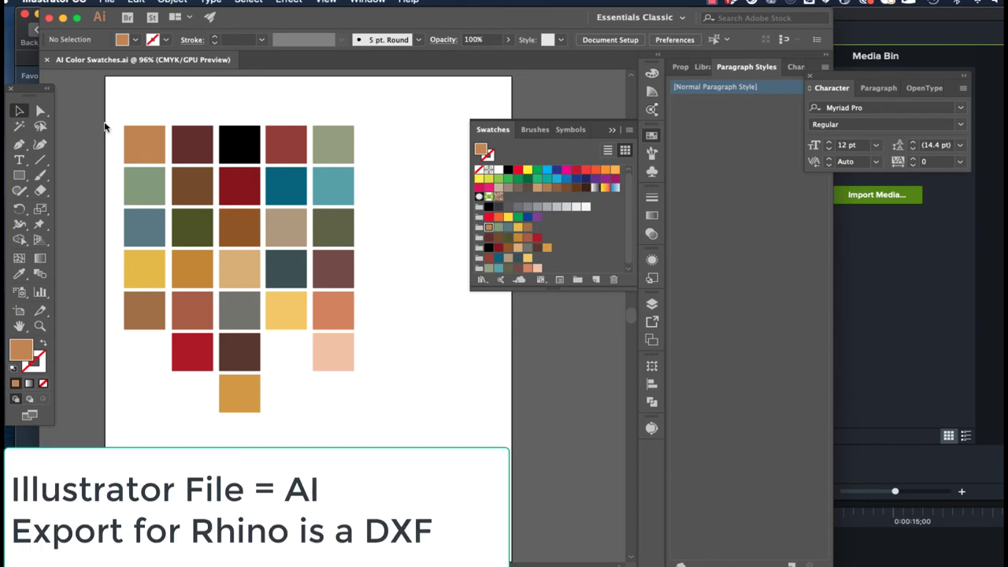
# - Export the artwork as AutoCAD Interchange File (dxf), accepting the default DXF options
pyautogui.click(104, 3)
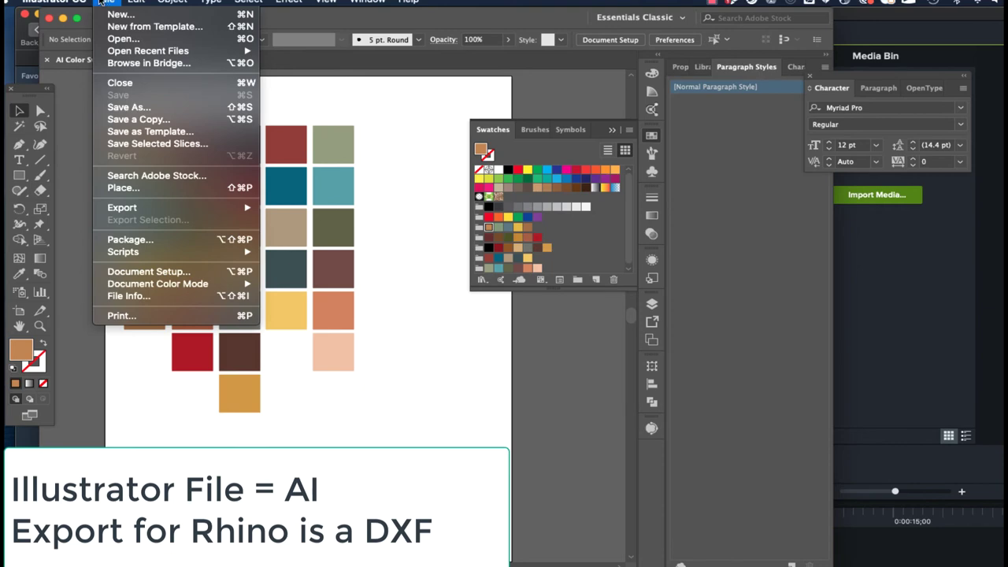
pyautogui.moveTo(152, 209)
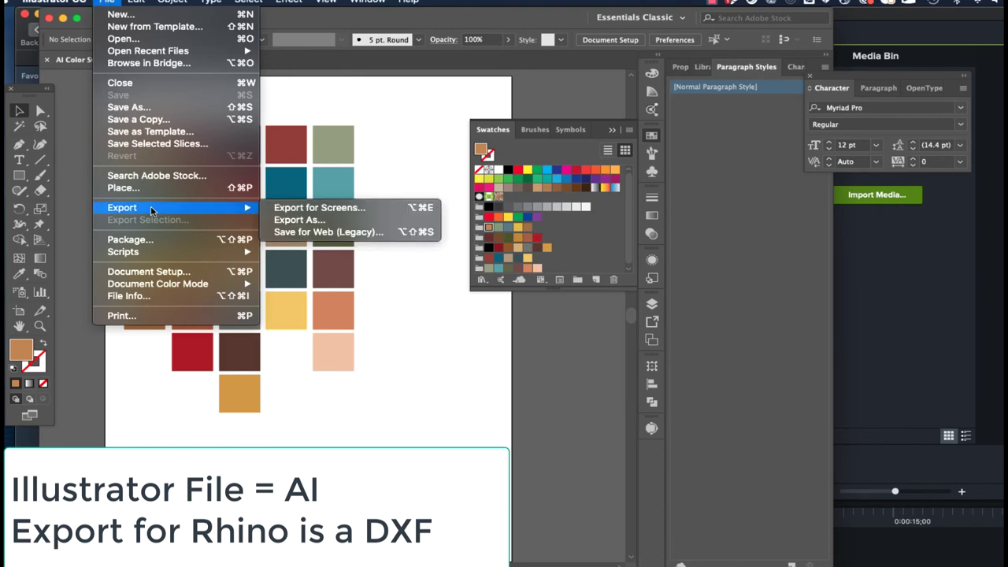
pyautogui.click(299, 220)
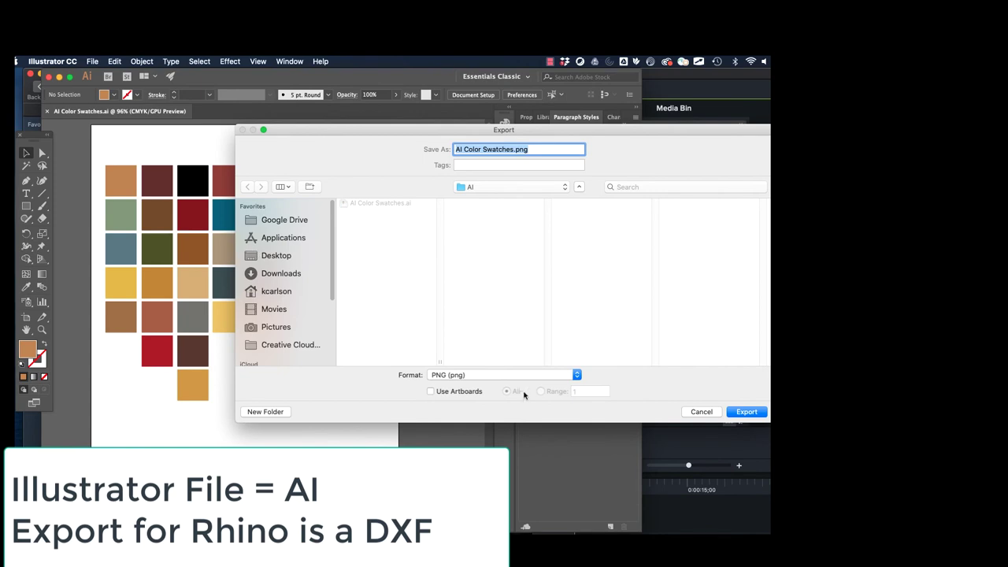
pyautogui.click(521, 375)
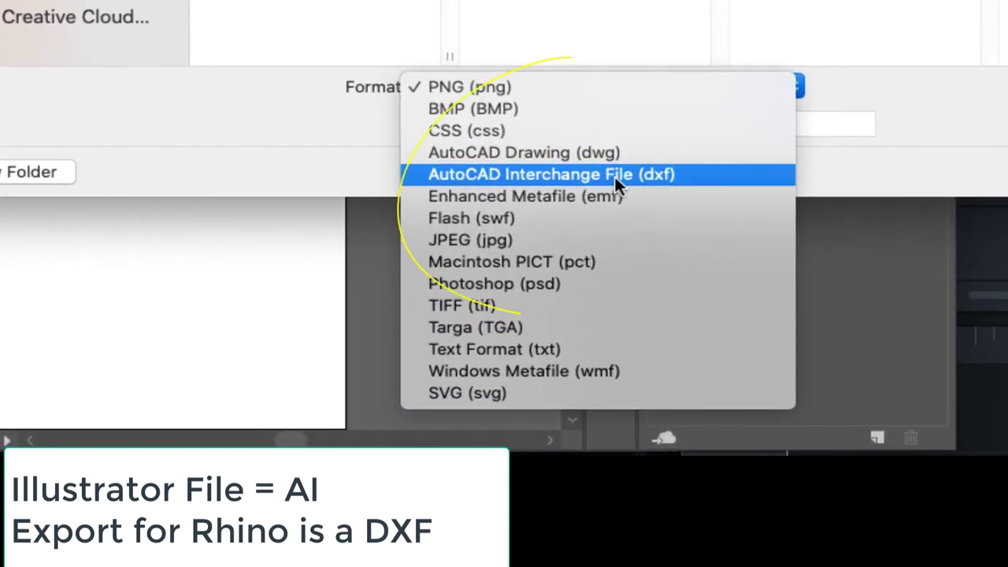
pyautogui.click(660, 175)
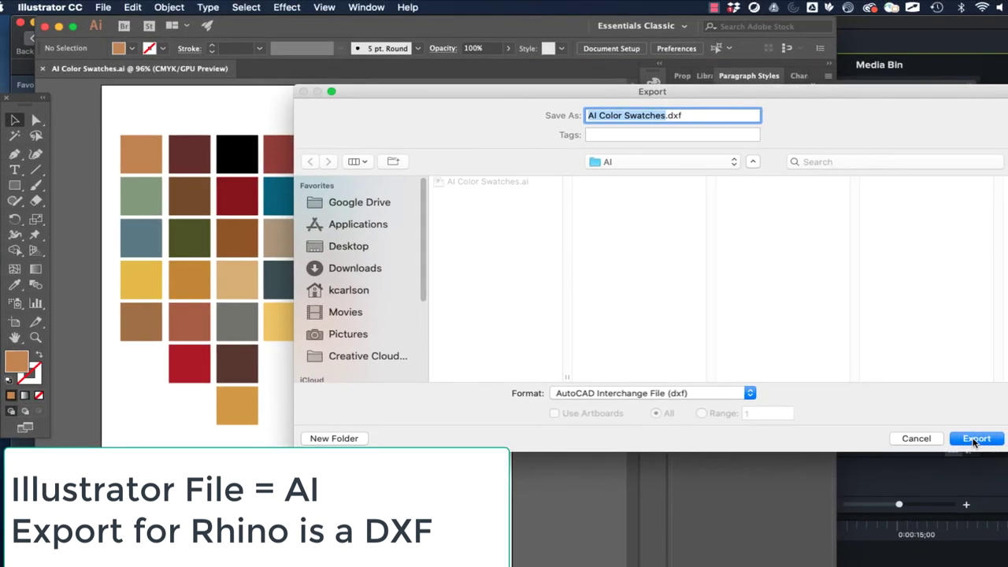
pyautogui.click(974, 439)
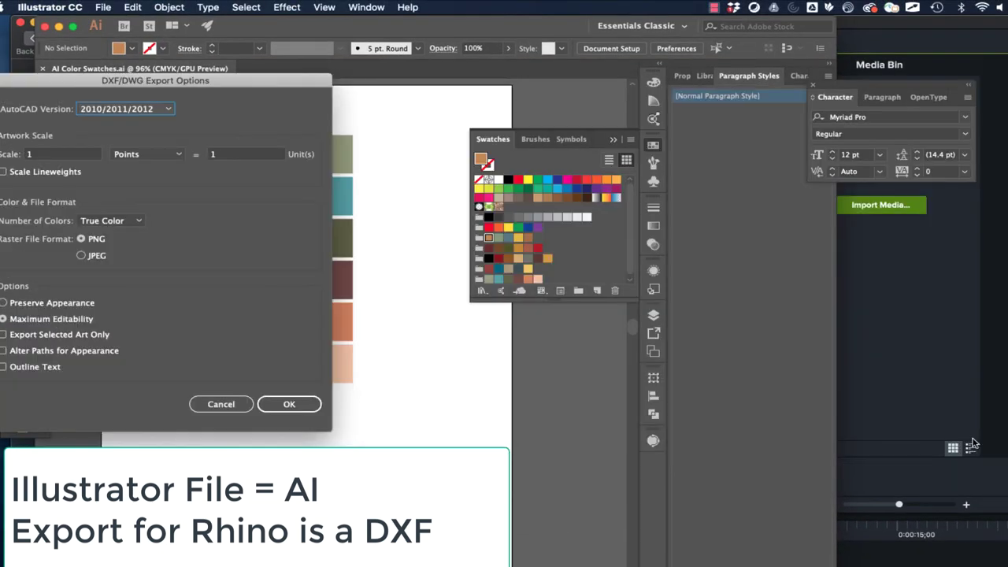
pyautogui.press('Return')
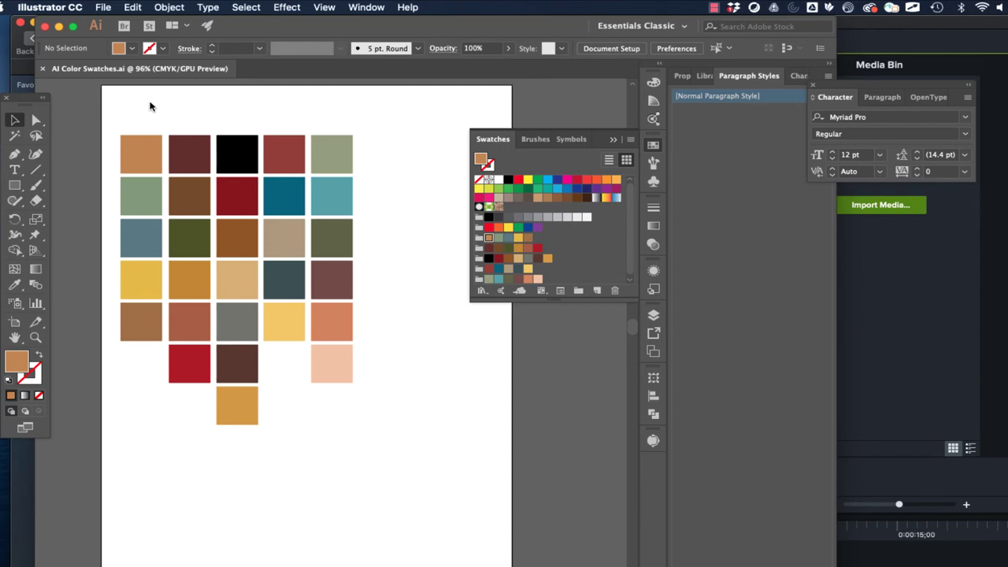
# - In Rhino, open Color Swatches.dxf through Open Other and accept its import options
pyautogui.hotkey('ctrl', 'Left')
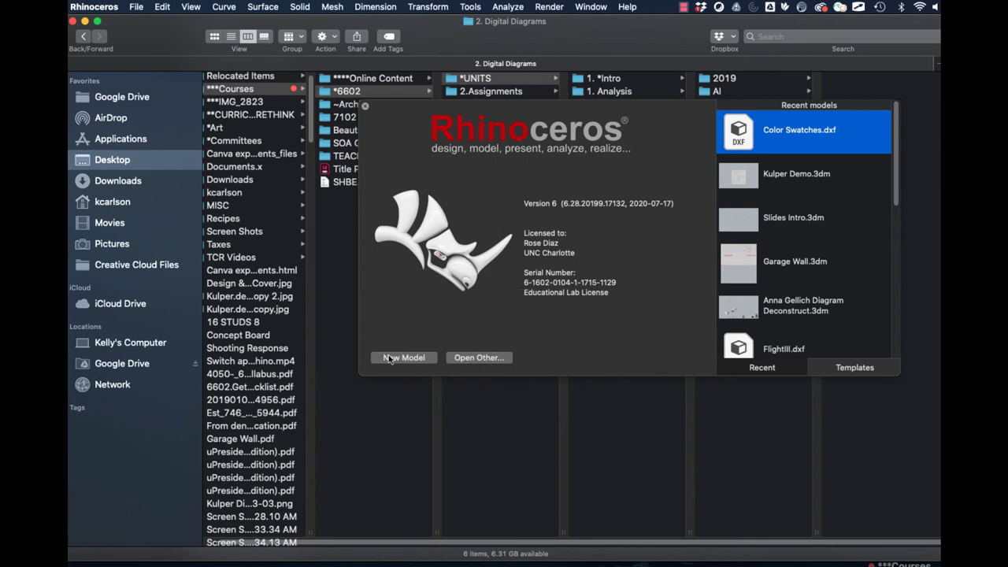
pyautogui.click(482, 359)
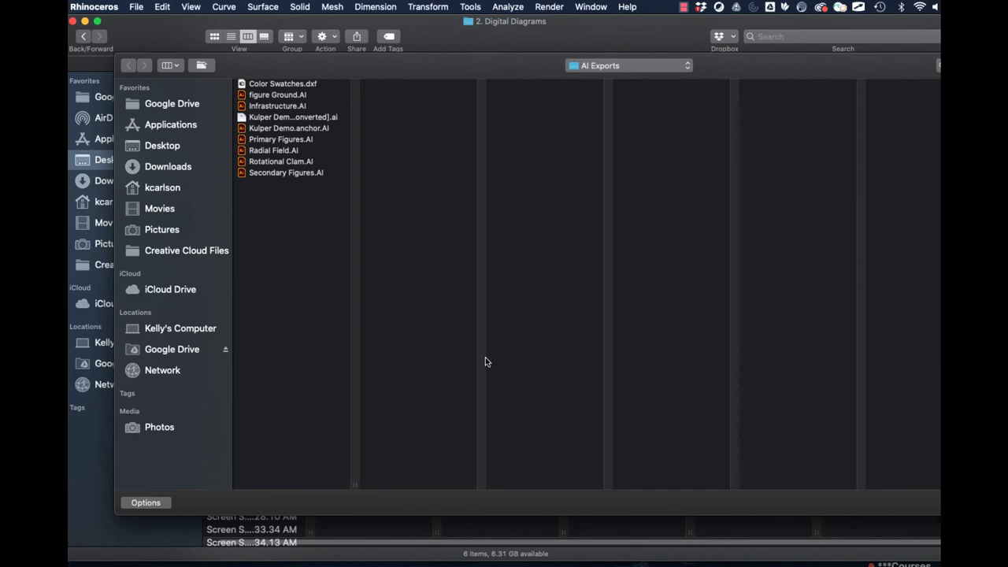
pyautogui.click(271, 85)
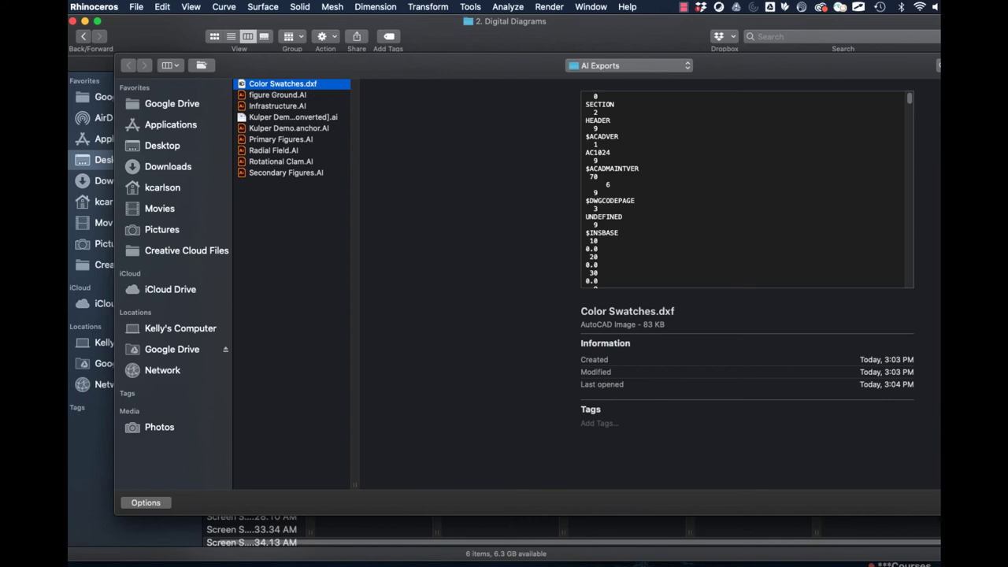
pyautogui.press('Return')
pyautogui.press('Return')
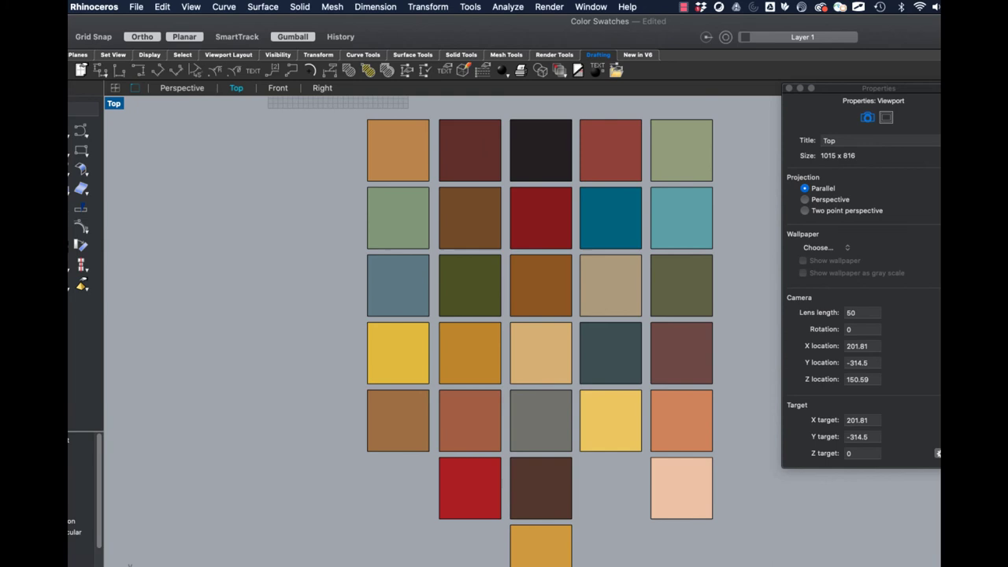
# - Move the floating Properties window aside, then close it
pyautogui.click(800, 88)
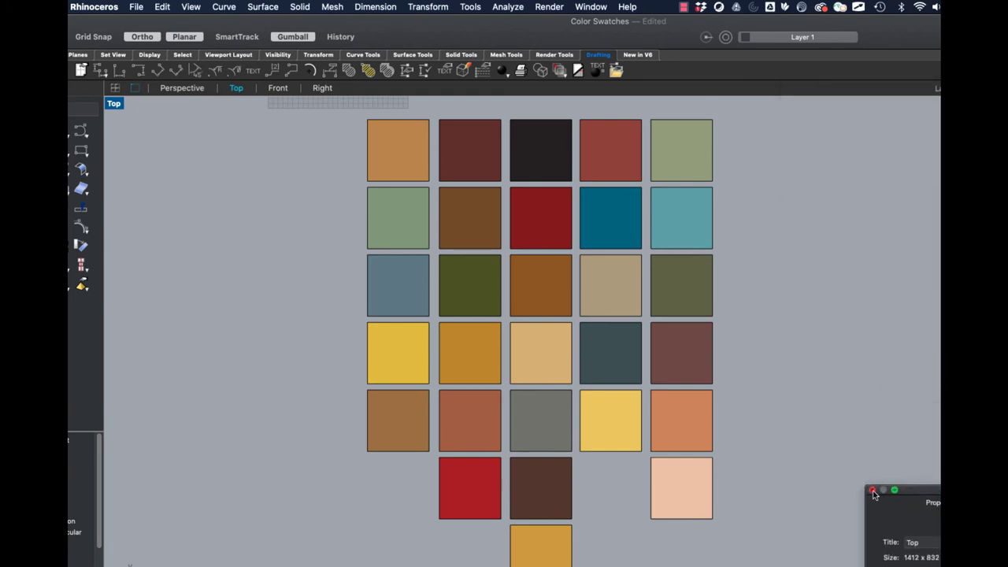
pyautogui.click(873, 490)
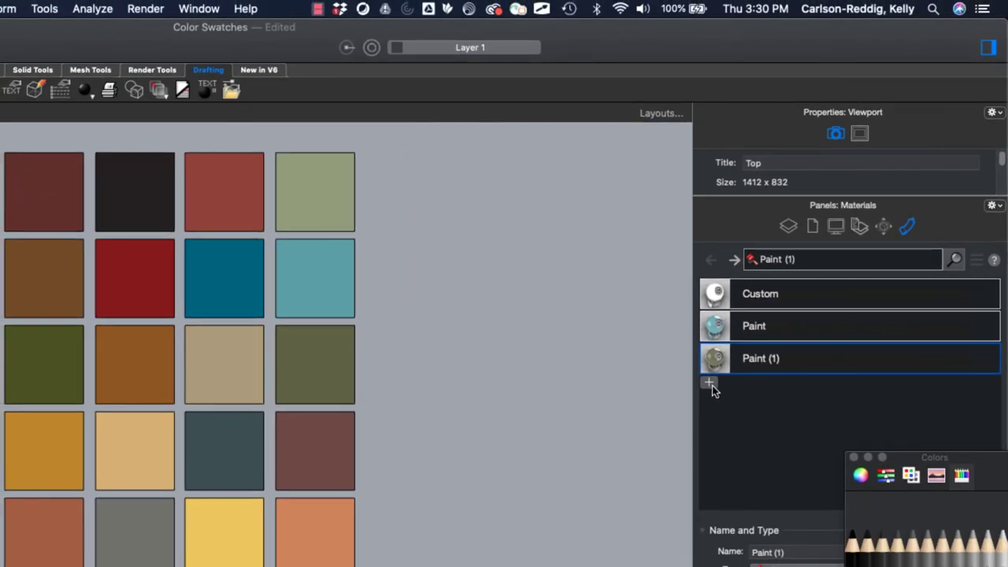
# - Add a new Paint material and eyedrop a brownish-red grid square as its colour
pyautogui.click(227, 538)
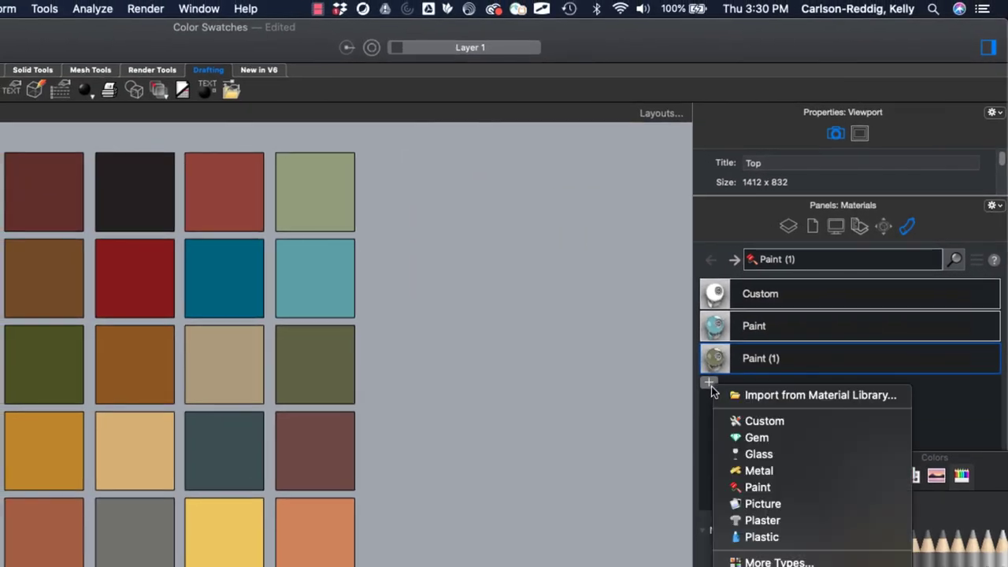
pyautogui.click(757, 487)
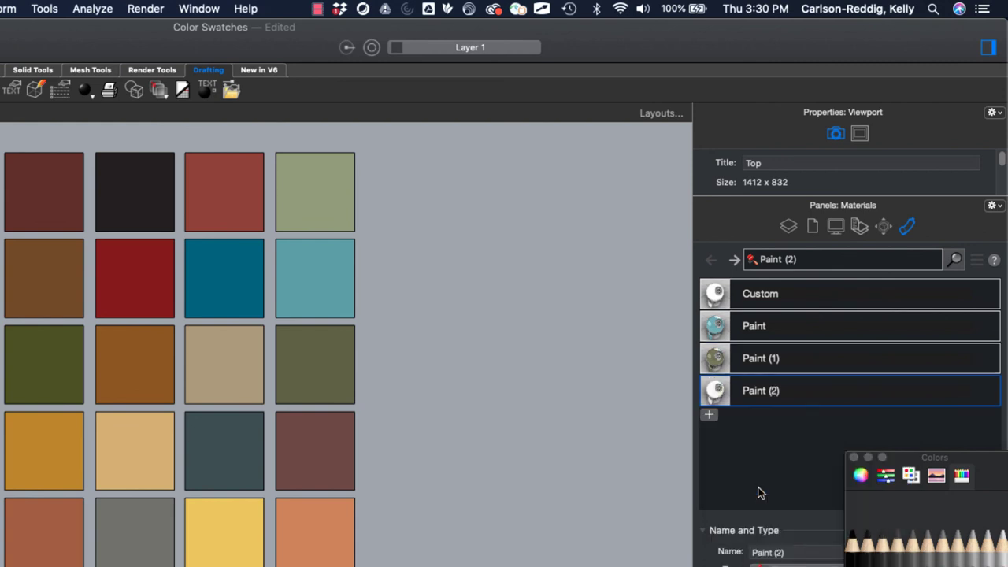
pyautogui.moveTo(943, 464)
pyautogui.mouseDown()
pyautogui.moveTo(941, 481)
pyautogui.moveTo(542, 555)
pyautogui.moveTo(495, 450)
pyautogui.mouseUp()
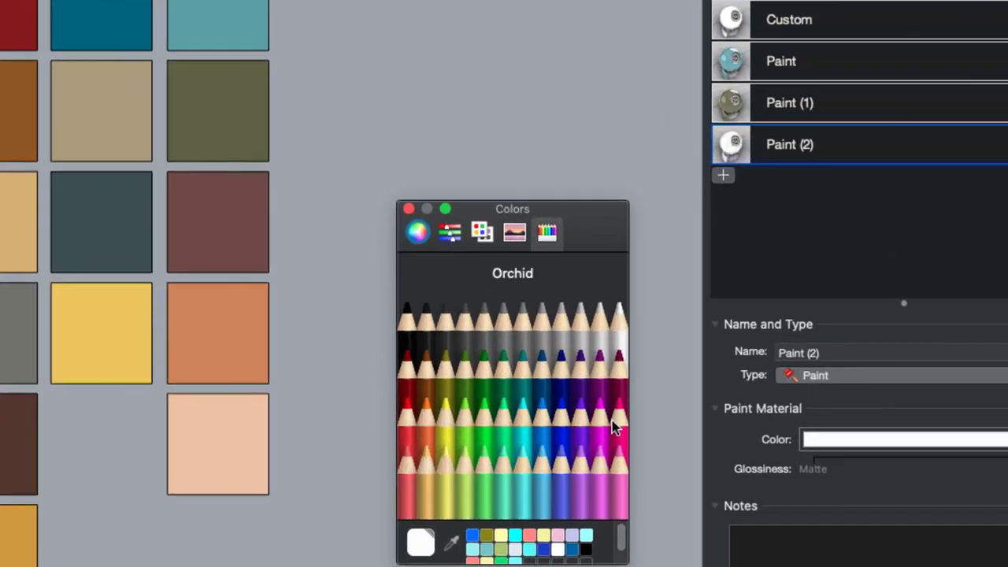
pyautogui.click(516, 524)
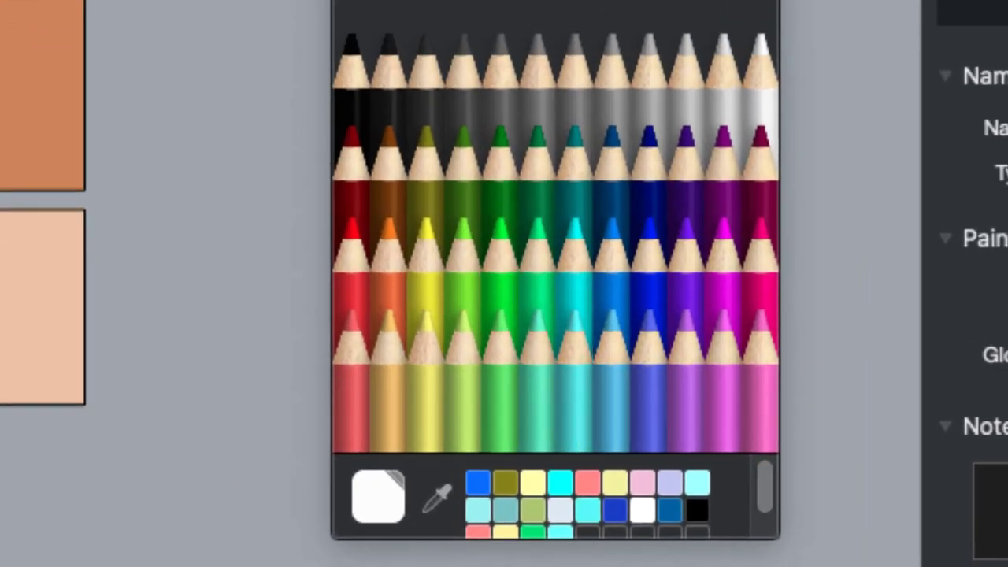
pyautogui.click(437, 497)
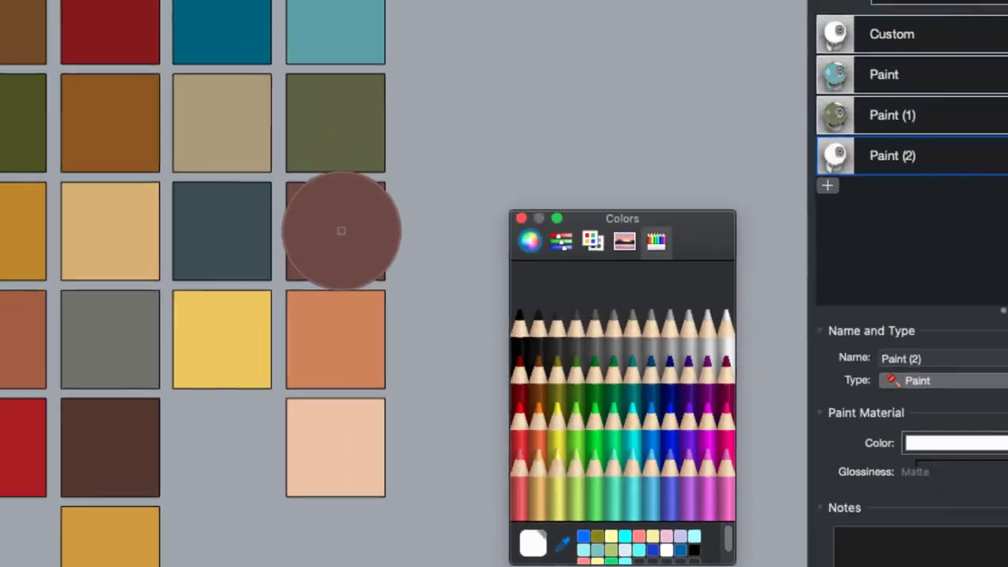
pyautogui.click(416, 309)
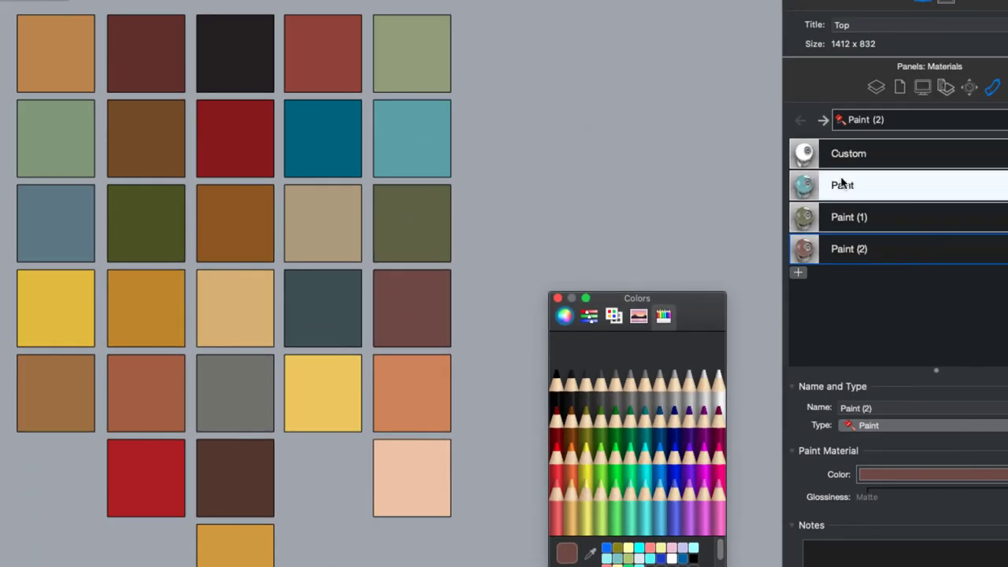
pyautogui.moveTo(819, 220)
pyautogui.mouseDown()
pyautogui.moveTo(831, 266)
pyautogui.moveTo(821, 257)
pyautogui.mouseUp()
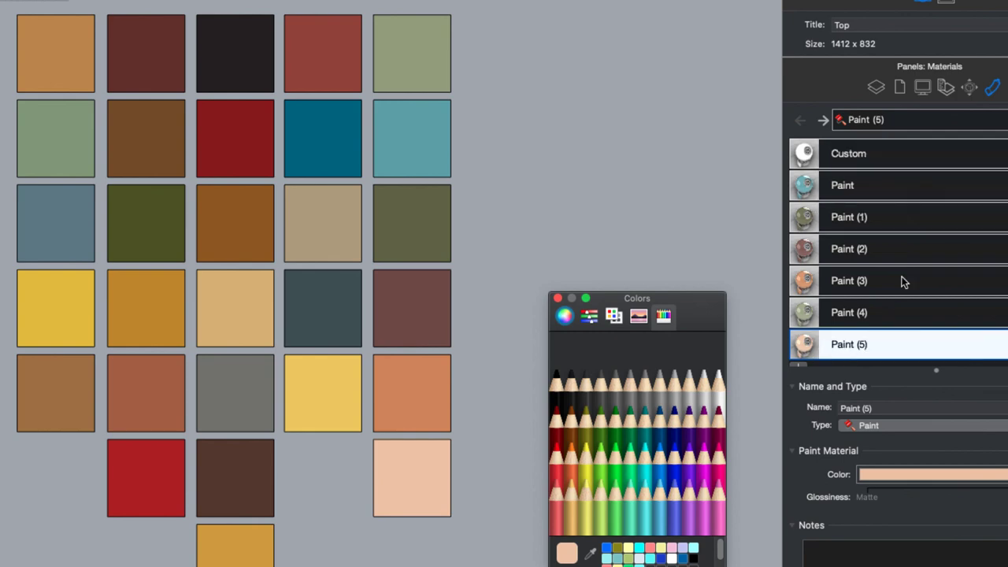
pyautogui.click(557, 299)
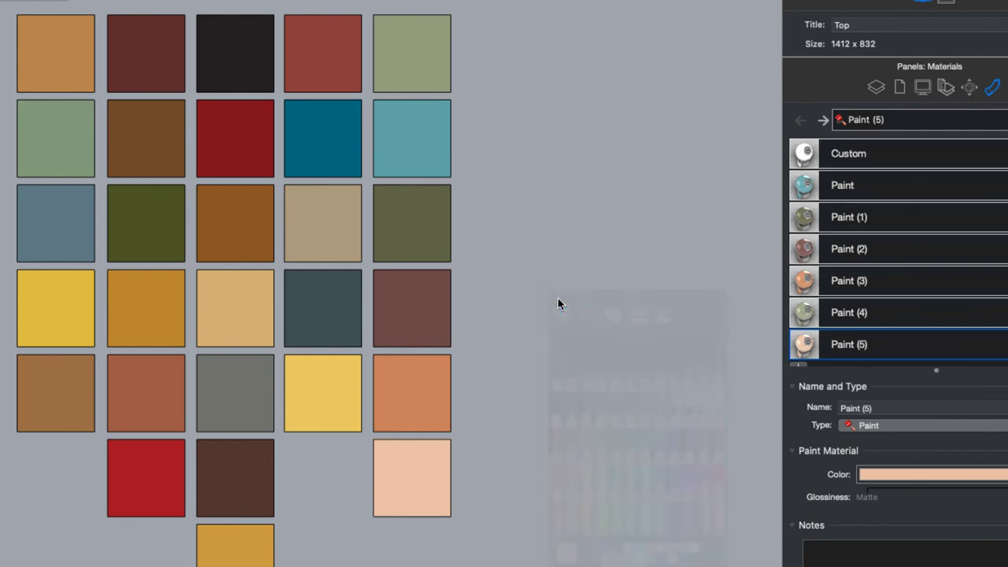